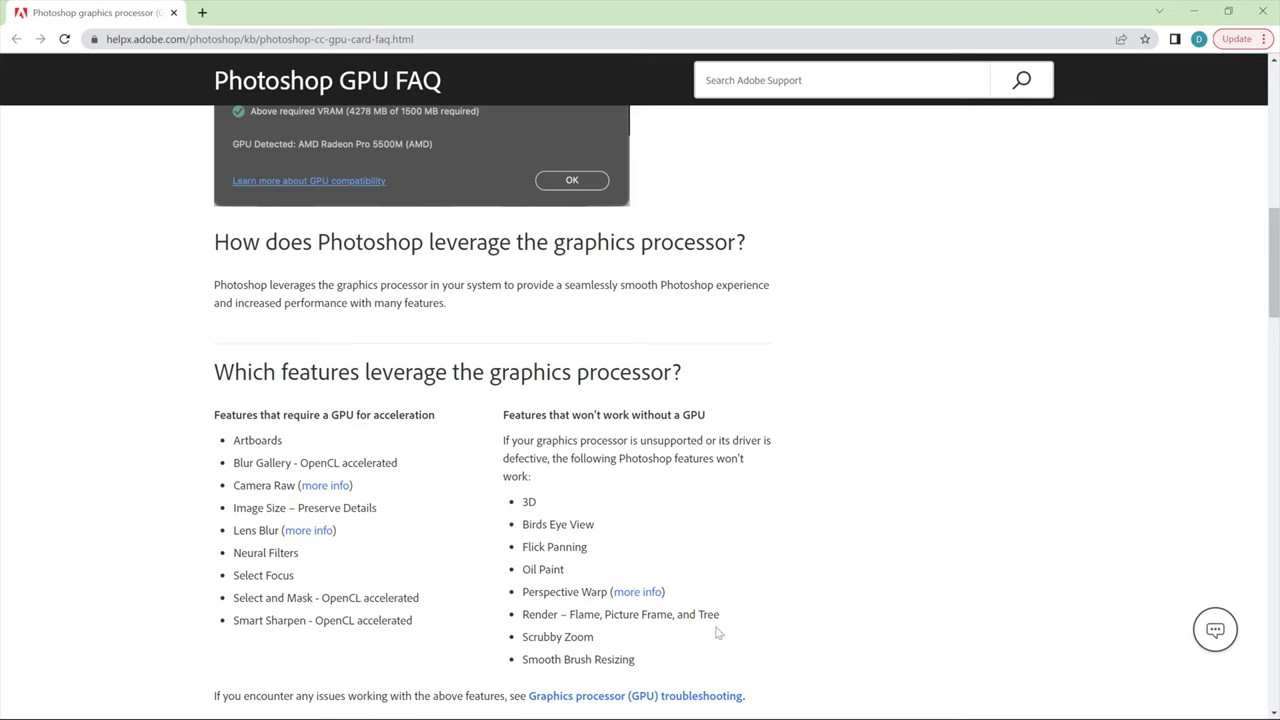
Leave the GPU FAQ help page and return to the hooded man portrait in Photoshop
key("alt+Tab")
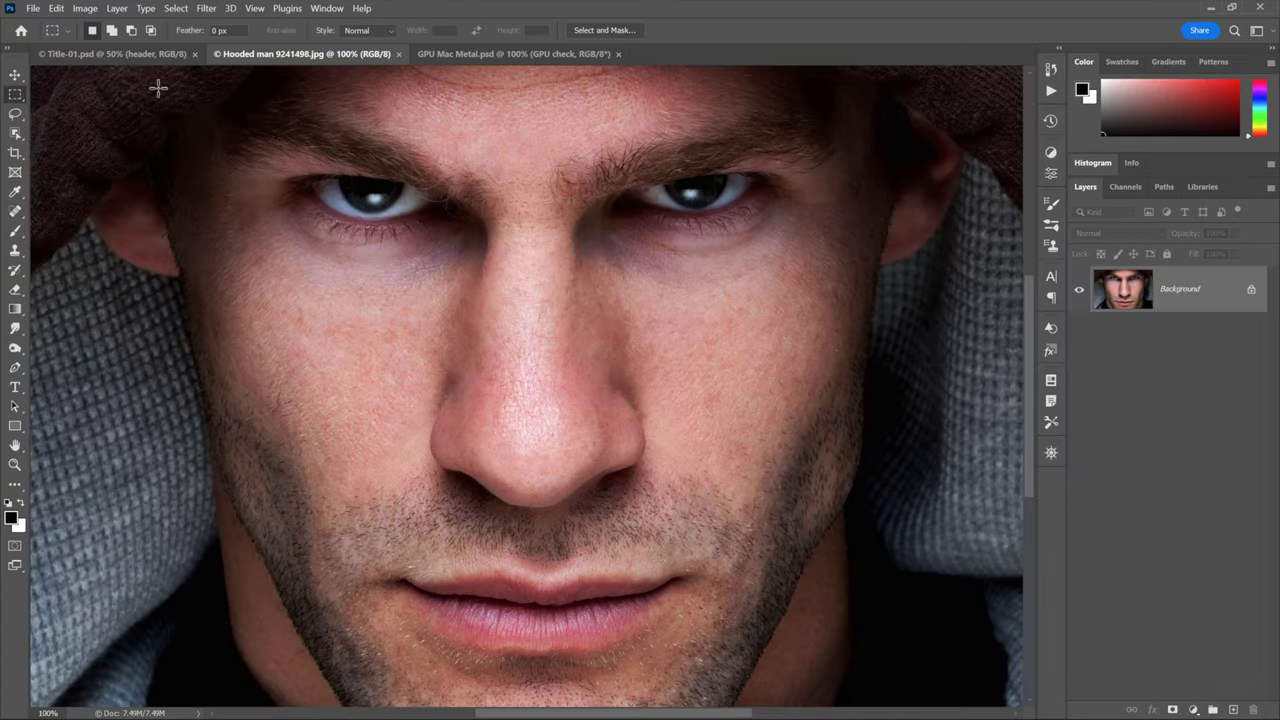
Browse the Filter > Stylize and Render submenus without choosing a filter
left_click(206, 8)
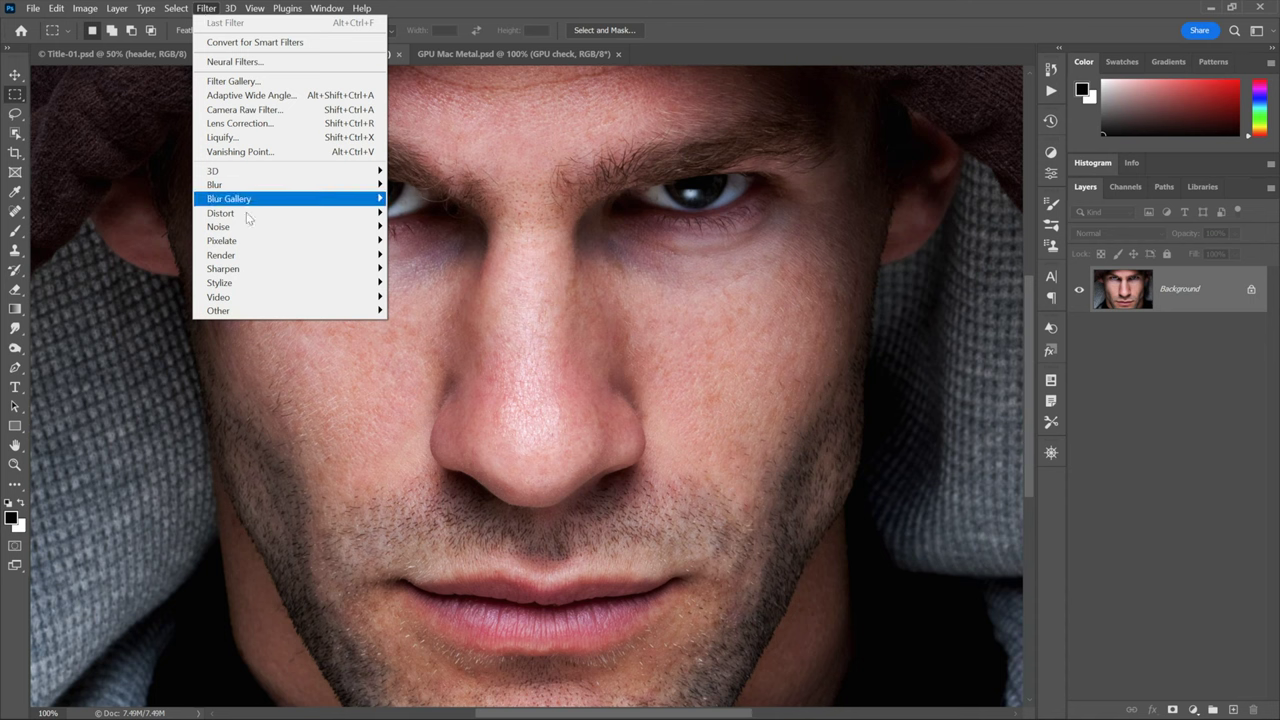
mouse_move(281, 284)
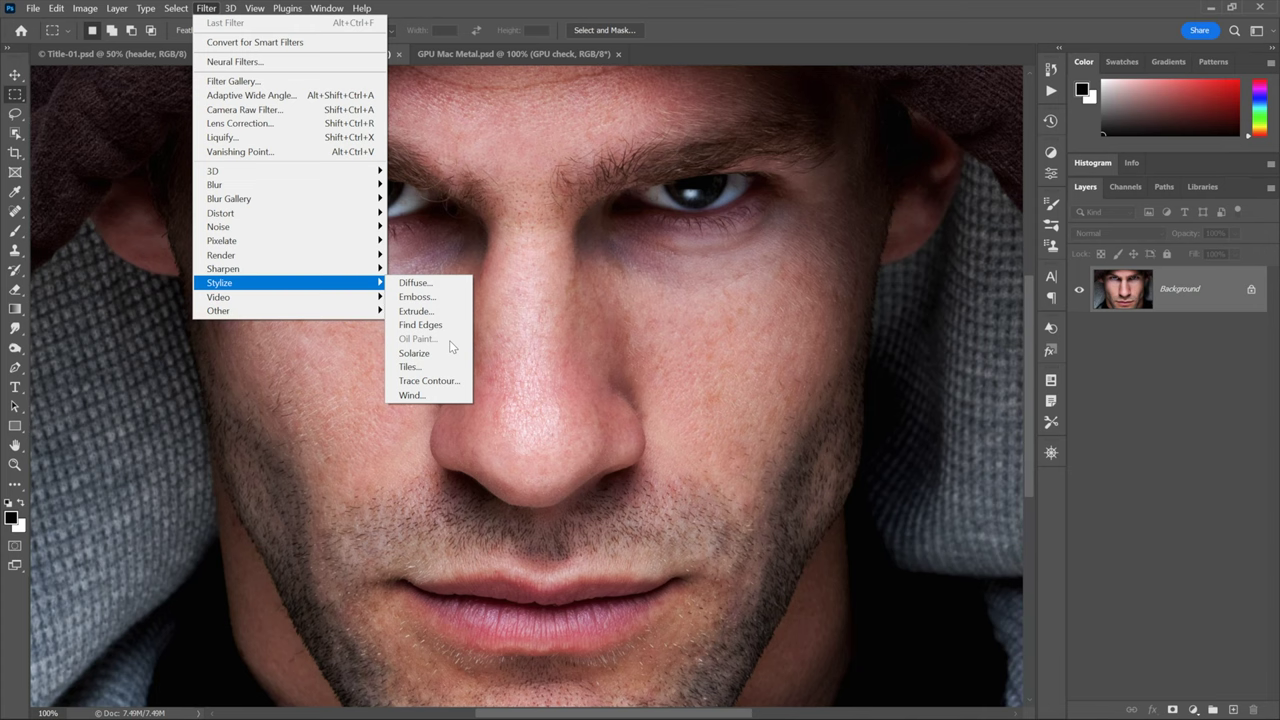
mouse_move(352, 255)
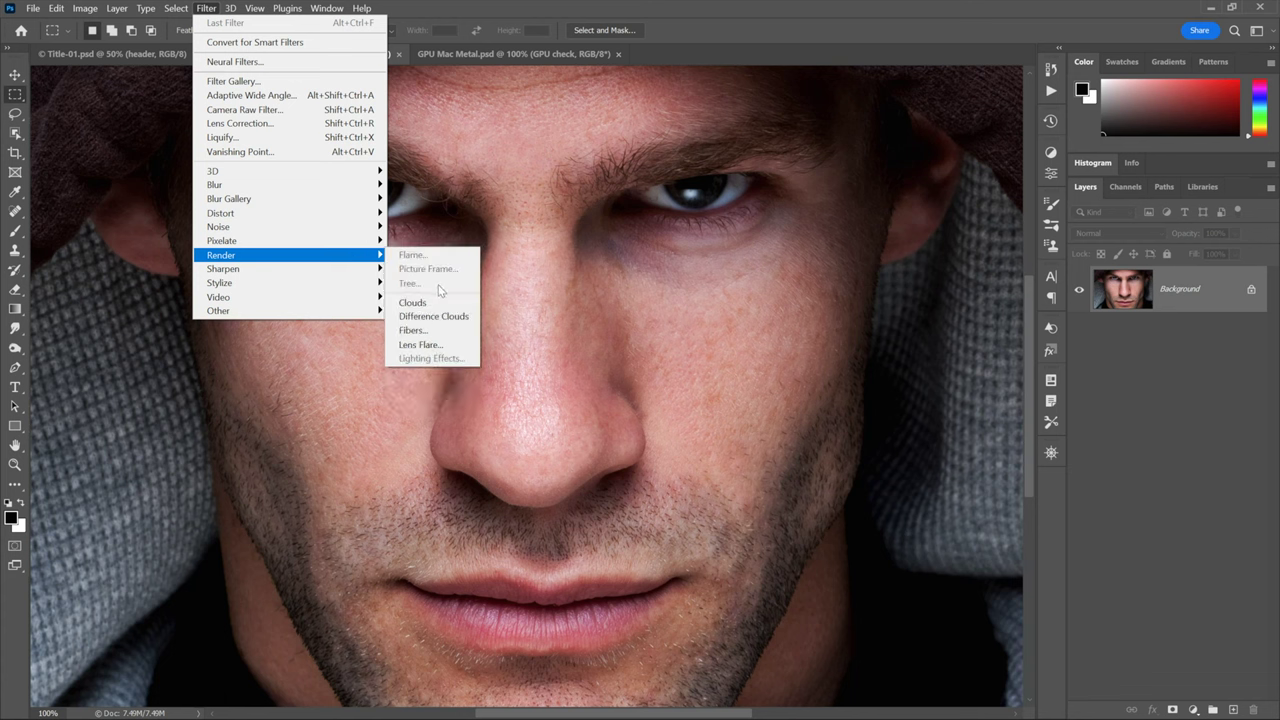
key("Escape")
key("Escape")
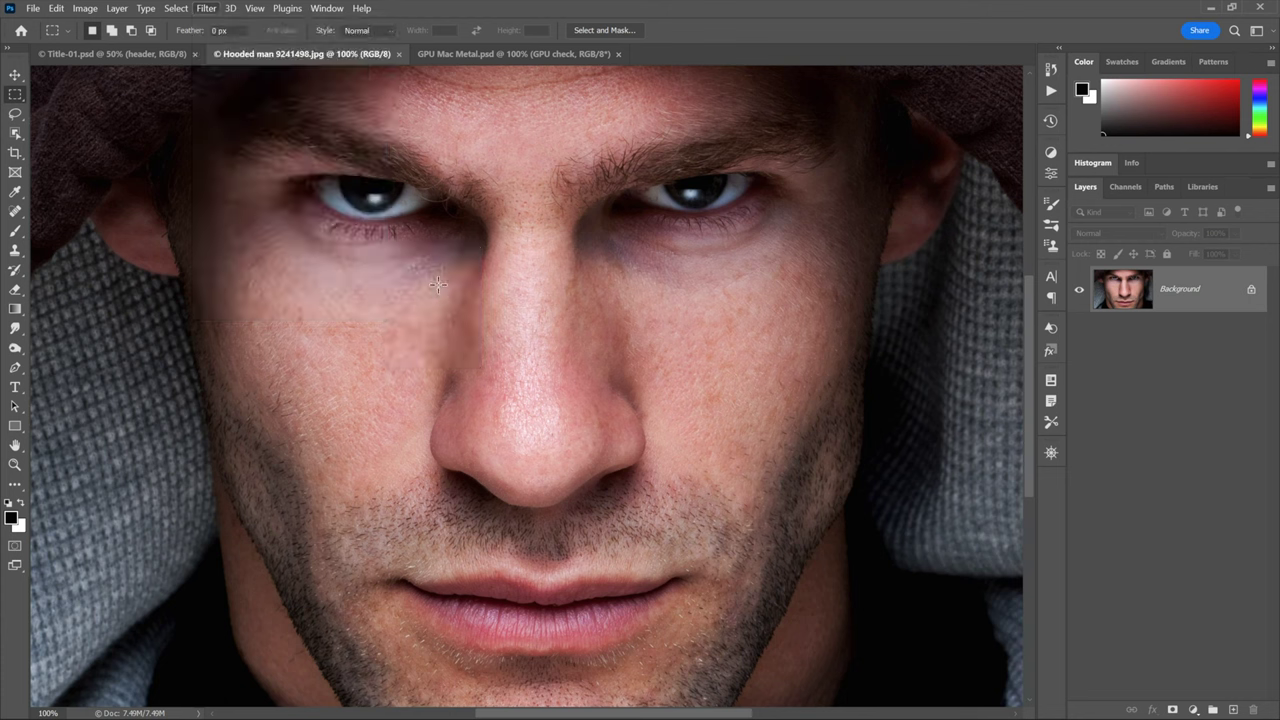
Glance at the Help menu, then switch to the GPU Mac Metal.psd document
left_click(362, 9)
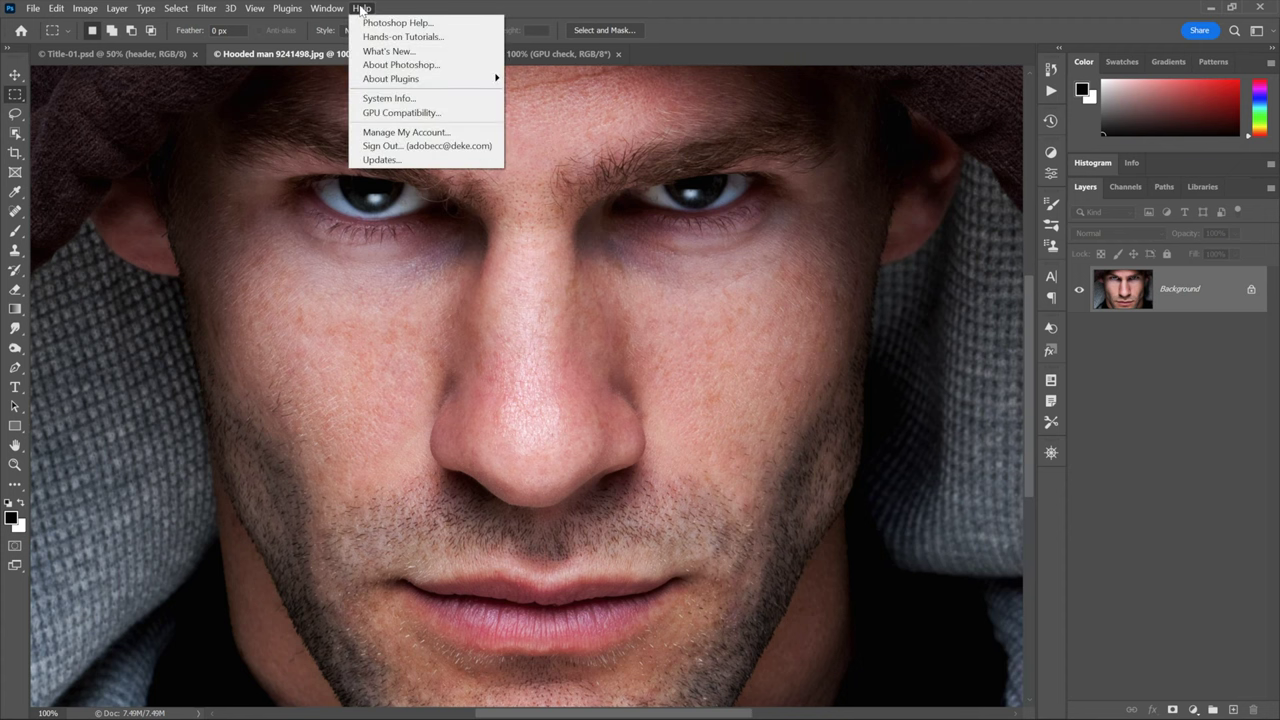
left_click(451, 116)
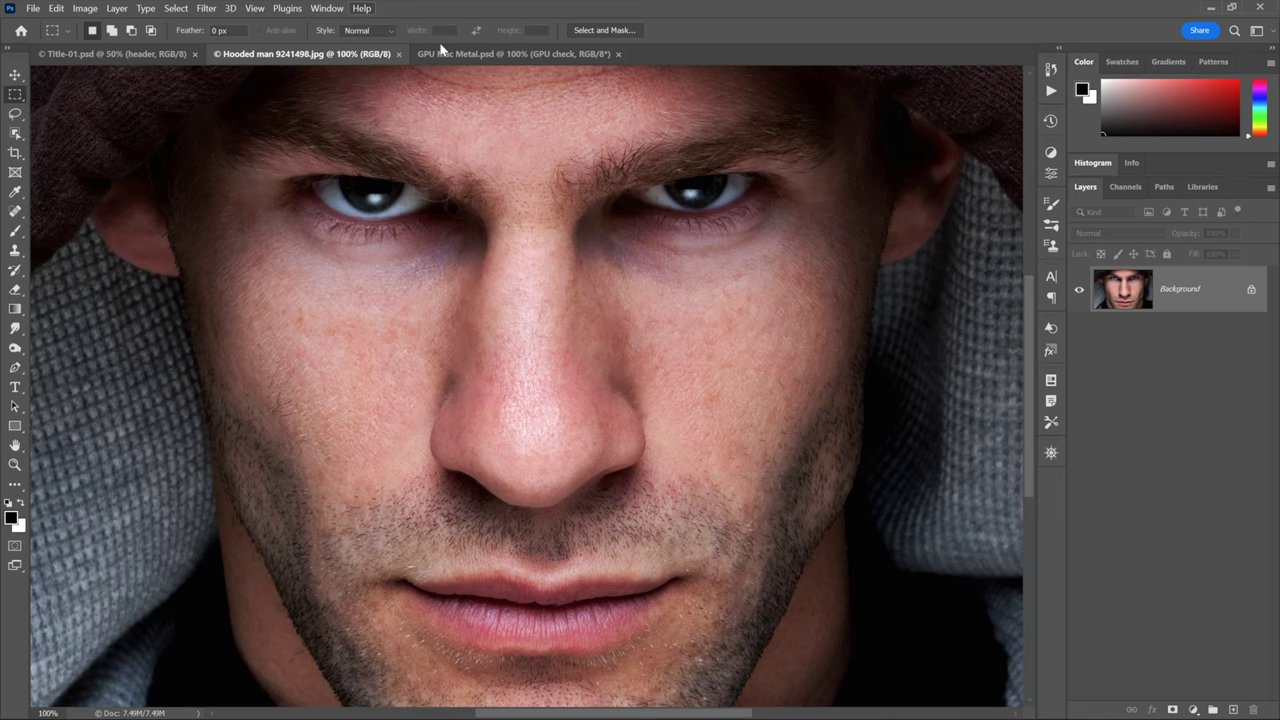
left_click(467, 56)
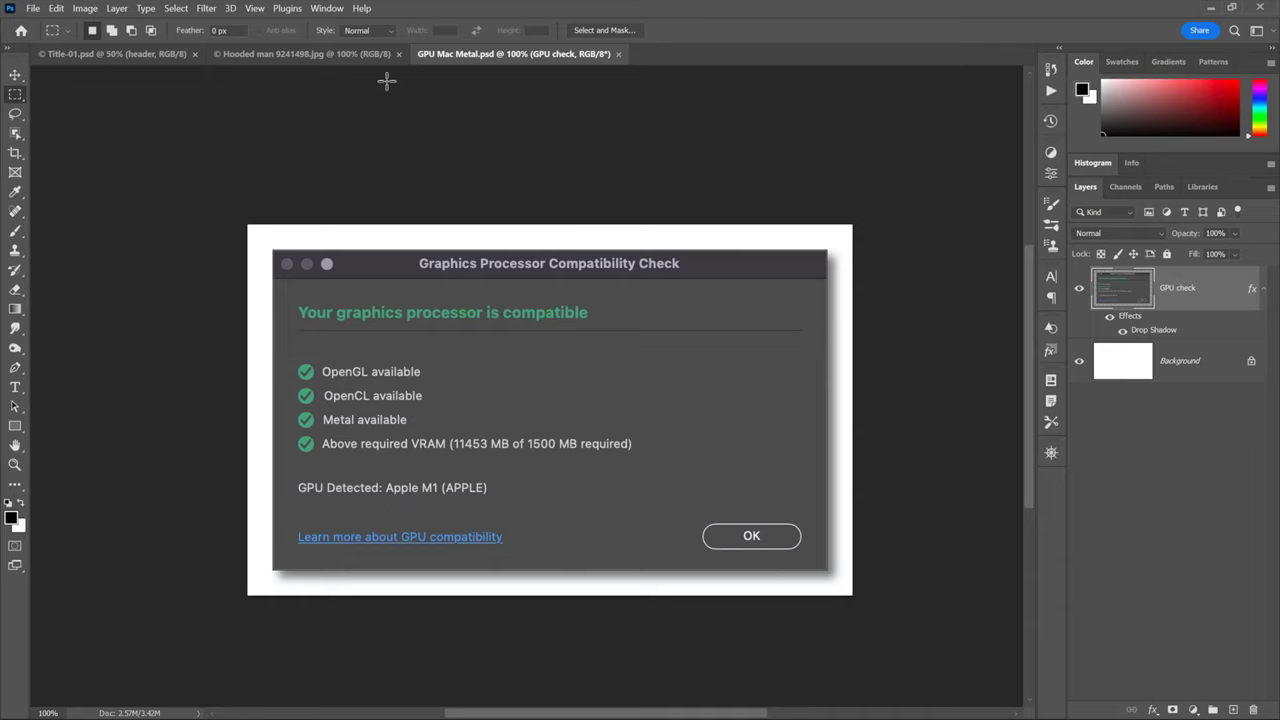
left_click(361, 9)
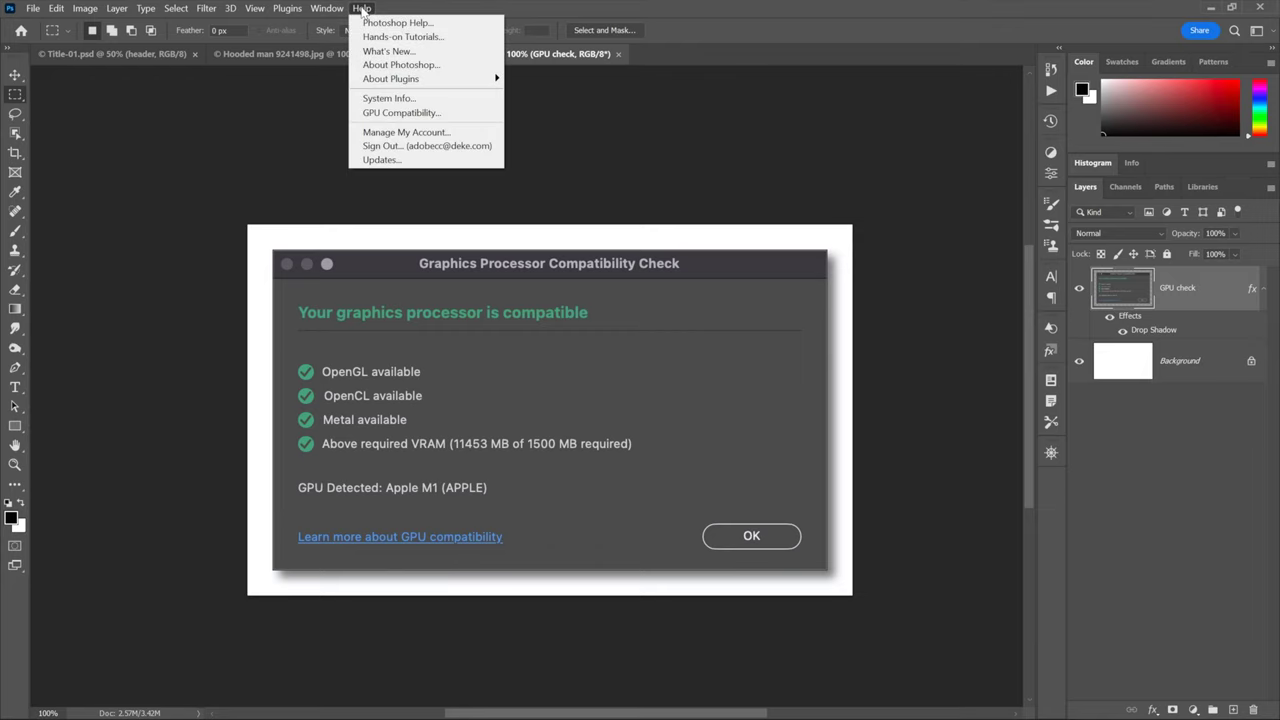
left_click(455, 116)
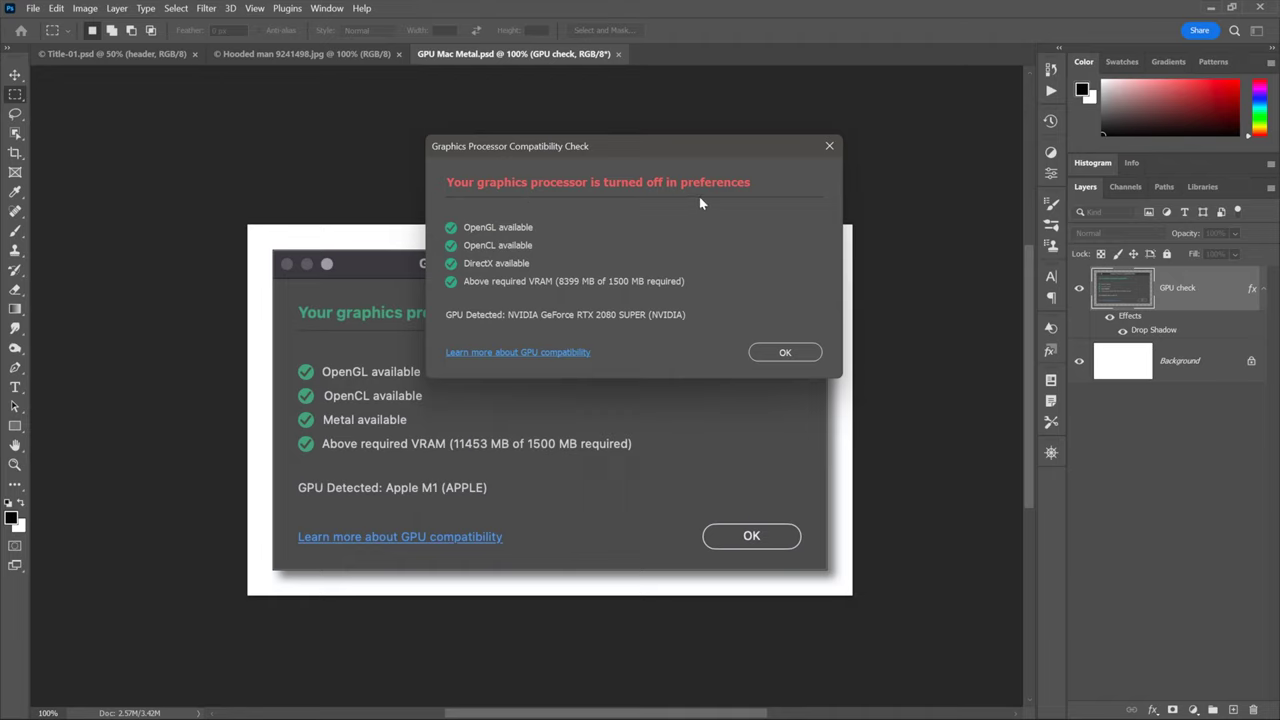
left_click(782, 354)
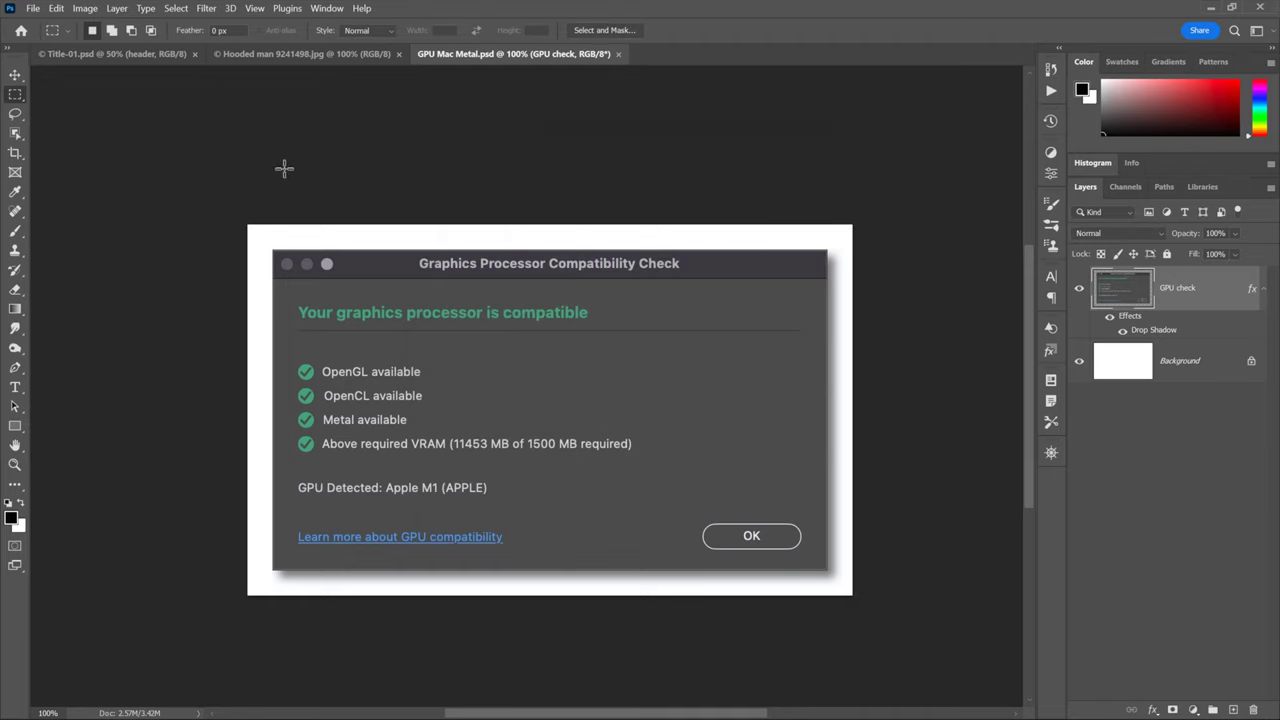
Turn on Use Graphics Processor in Edit > Preferences > Performance and confirm
left_click(56, 8)
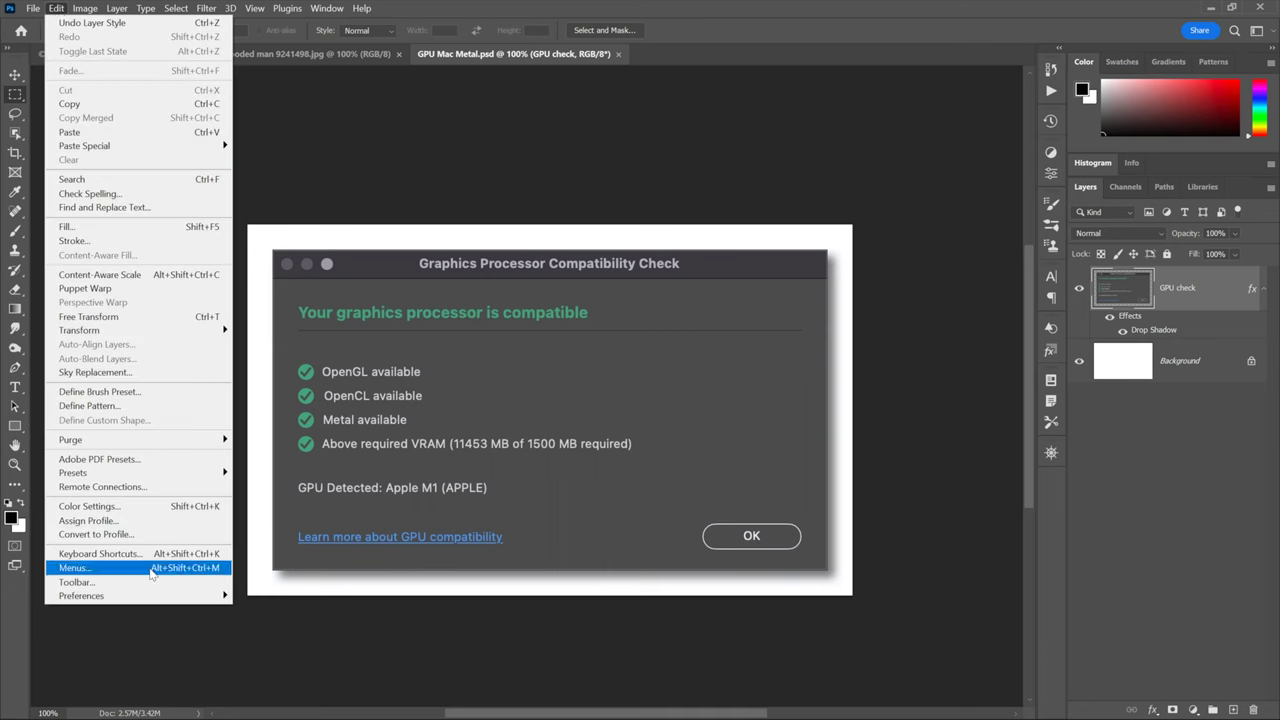
mouse_move(165, 597)
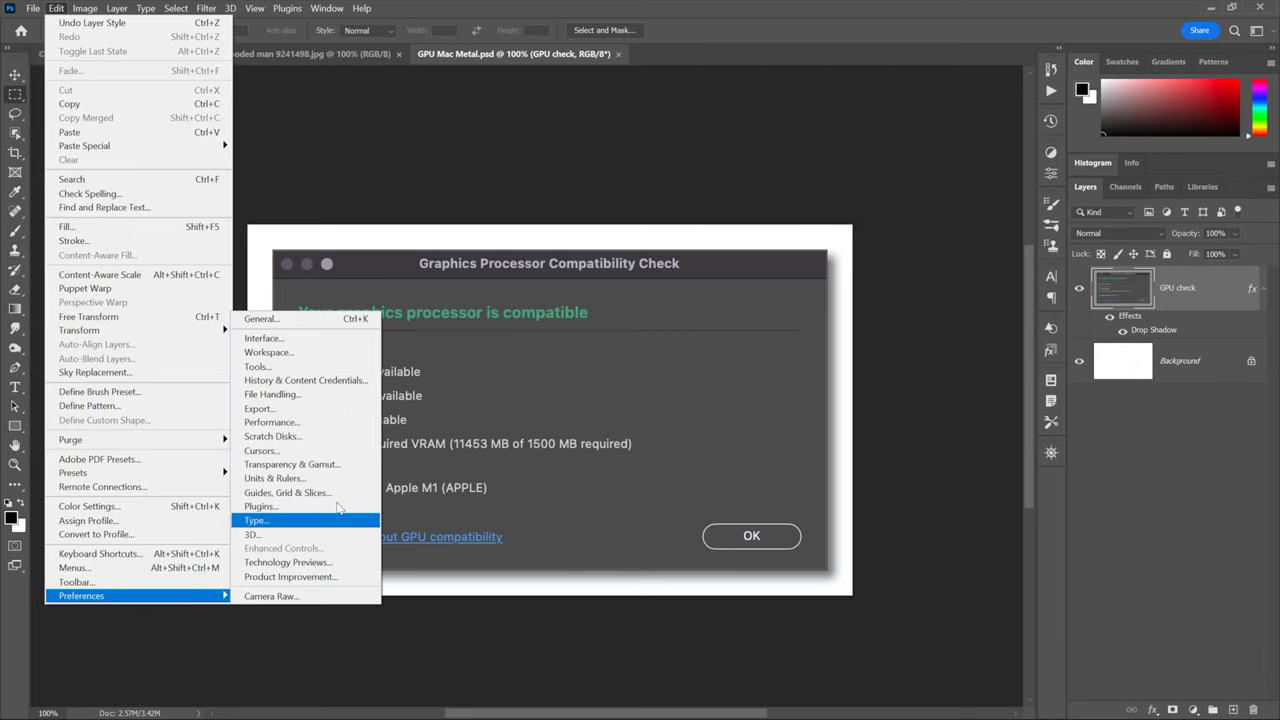
left_click(323, 426)
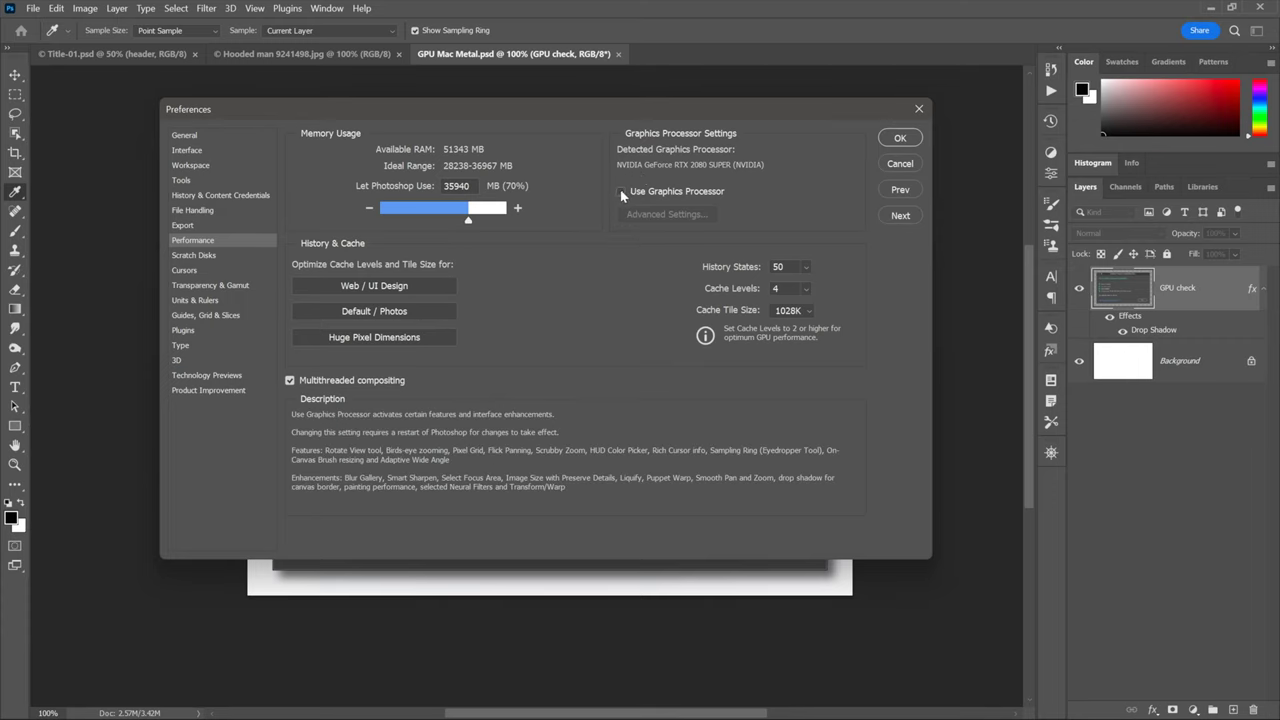
left_click(621, 192)
left_click(895, 140)
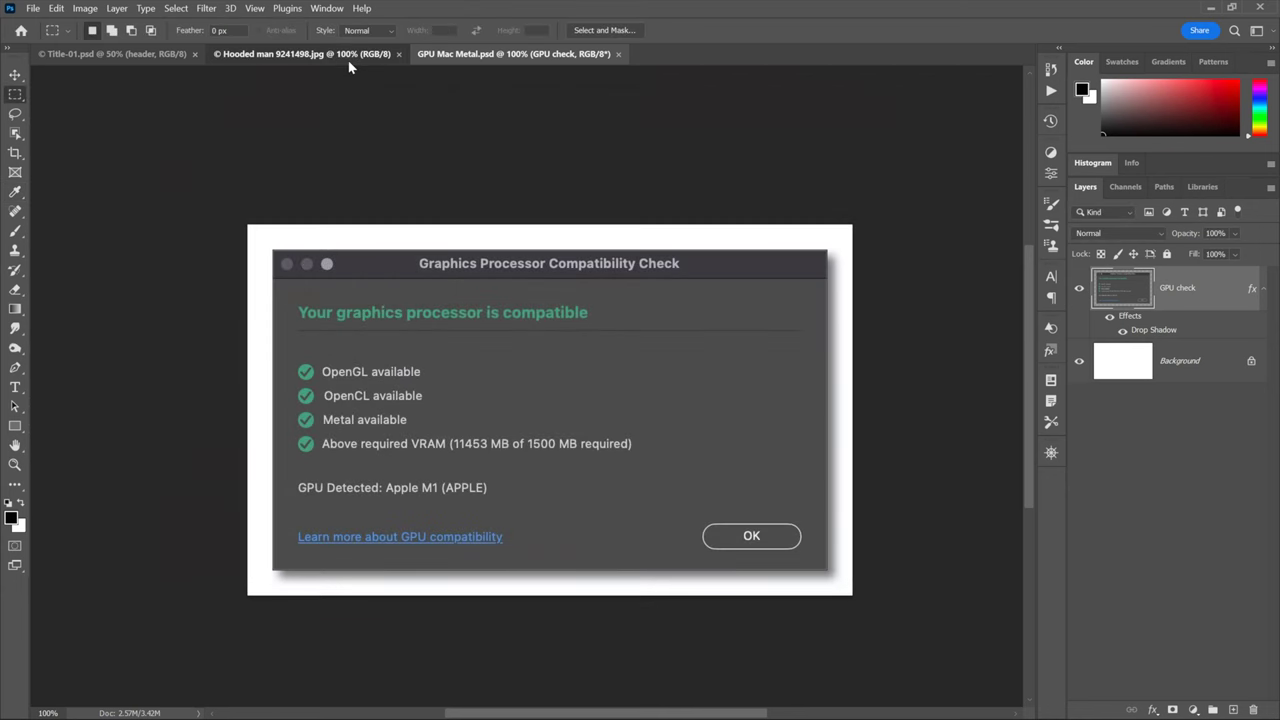
On the hooded man portrait, check that Filter > Stylize > Oil Paint opens, then cancel it
left_click(350, 58)
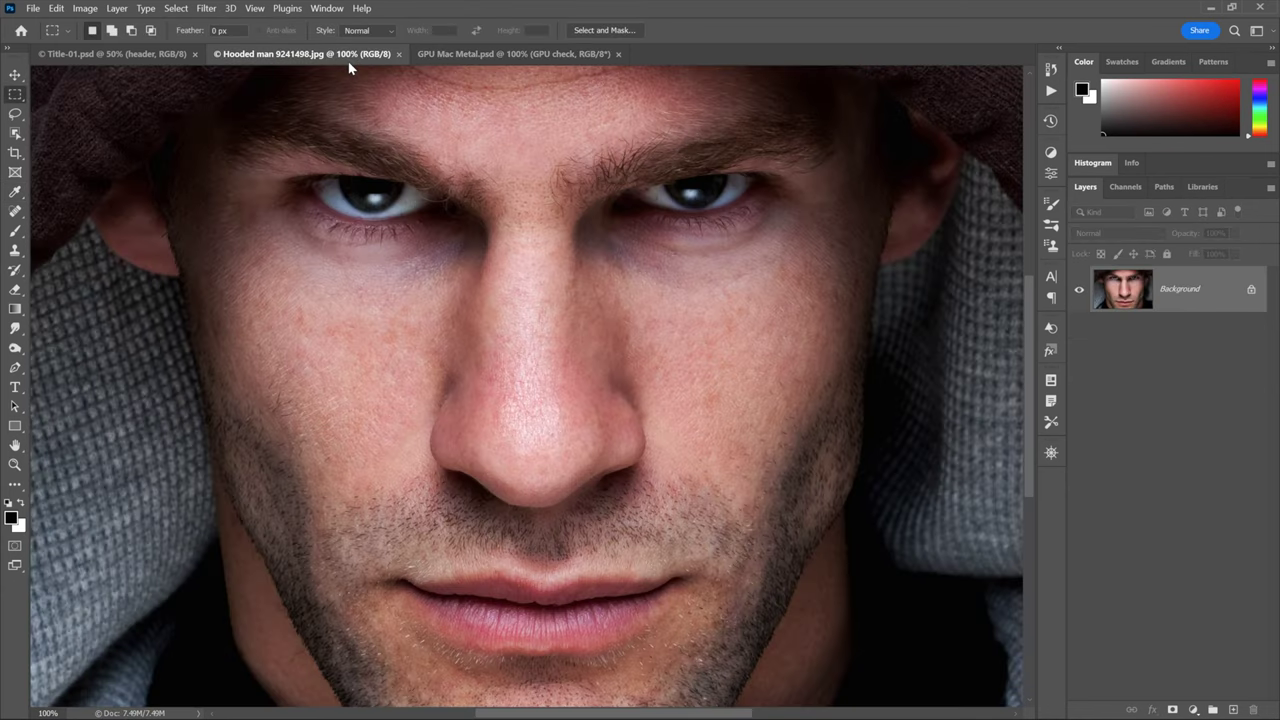
left_click(206, 9)
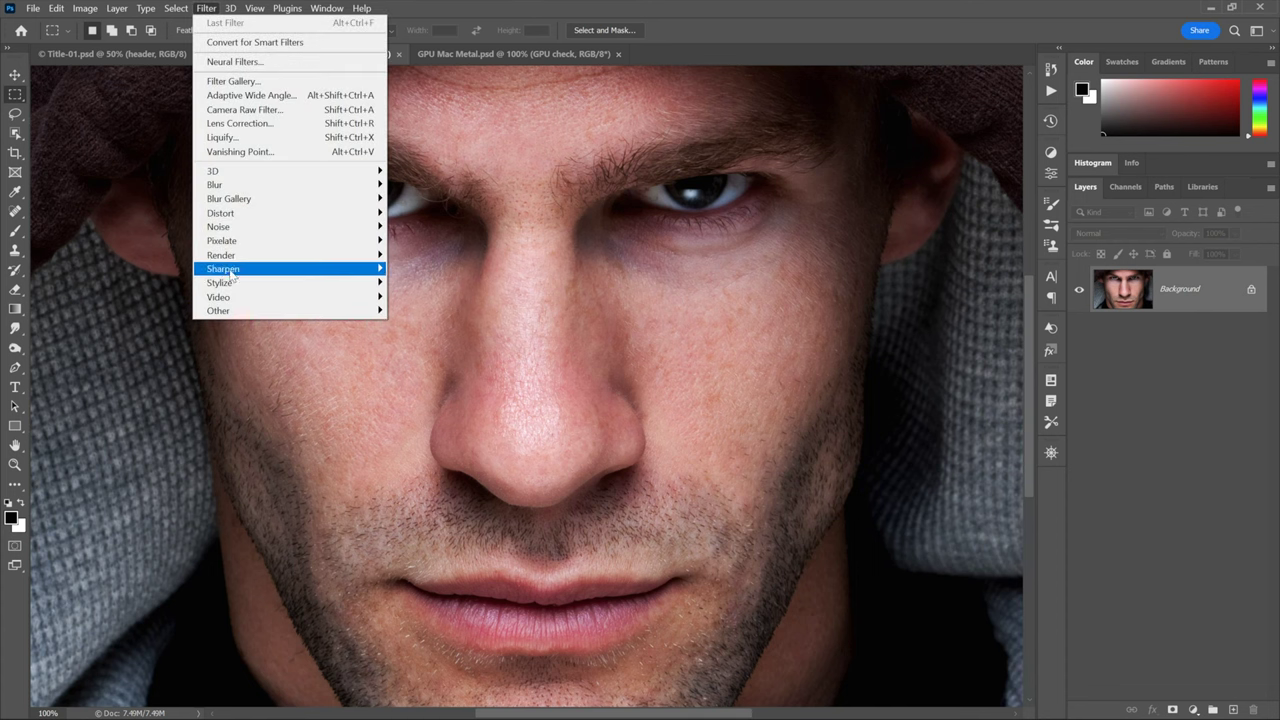
mouse_move(331, 286)
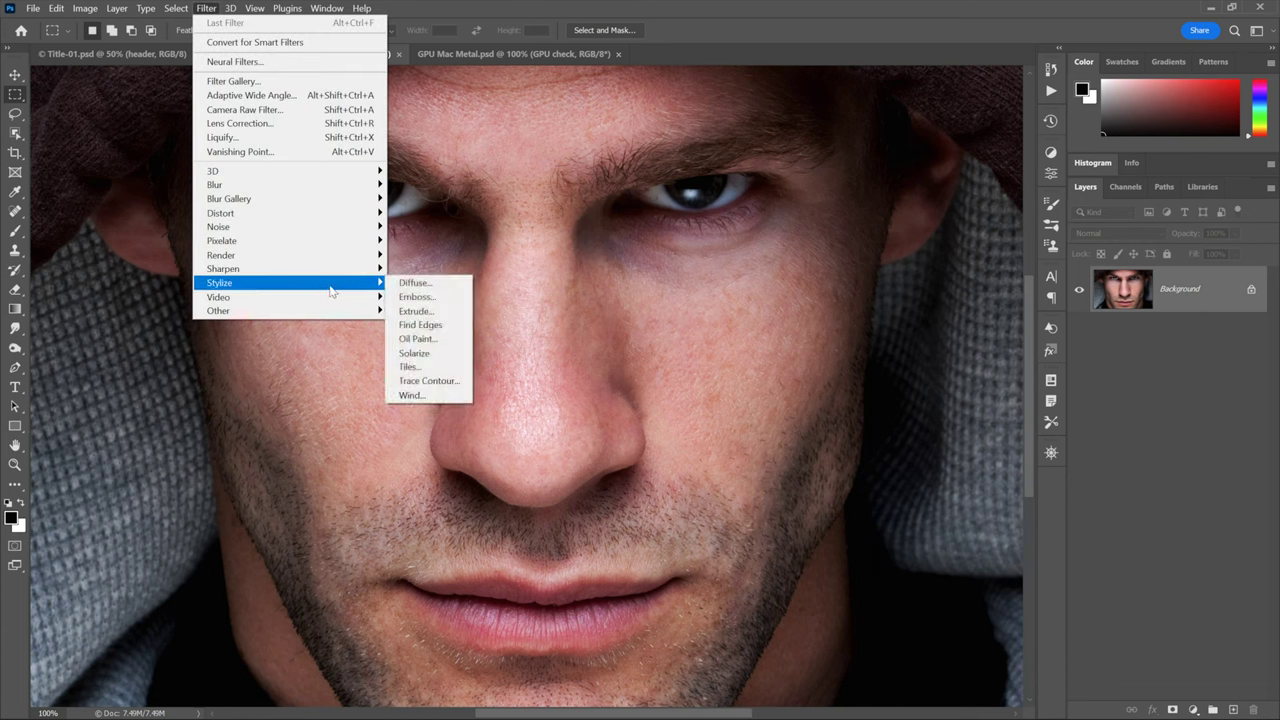
left_click(451, 340)
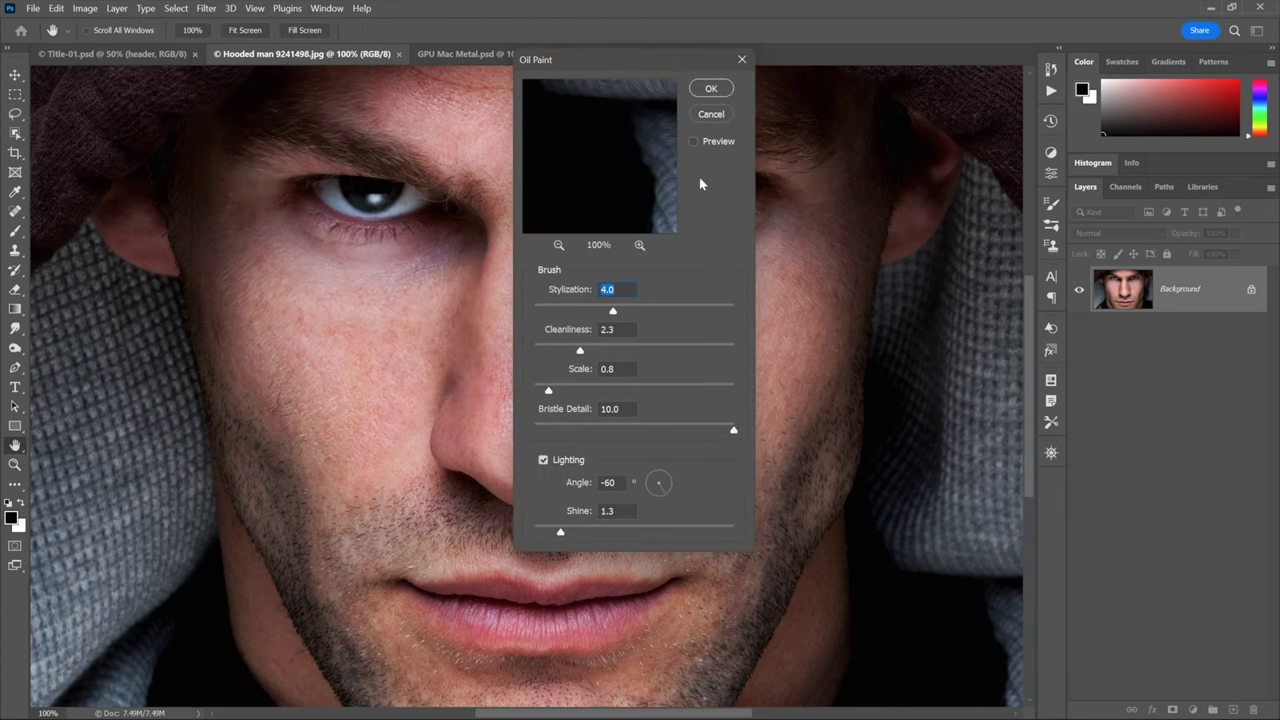
left_click(710, 115)
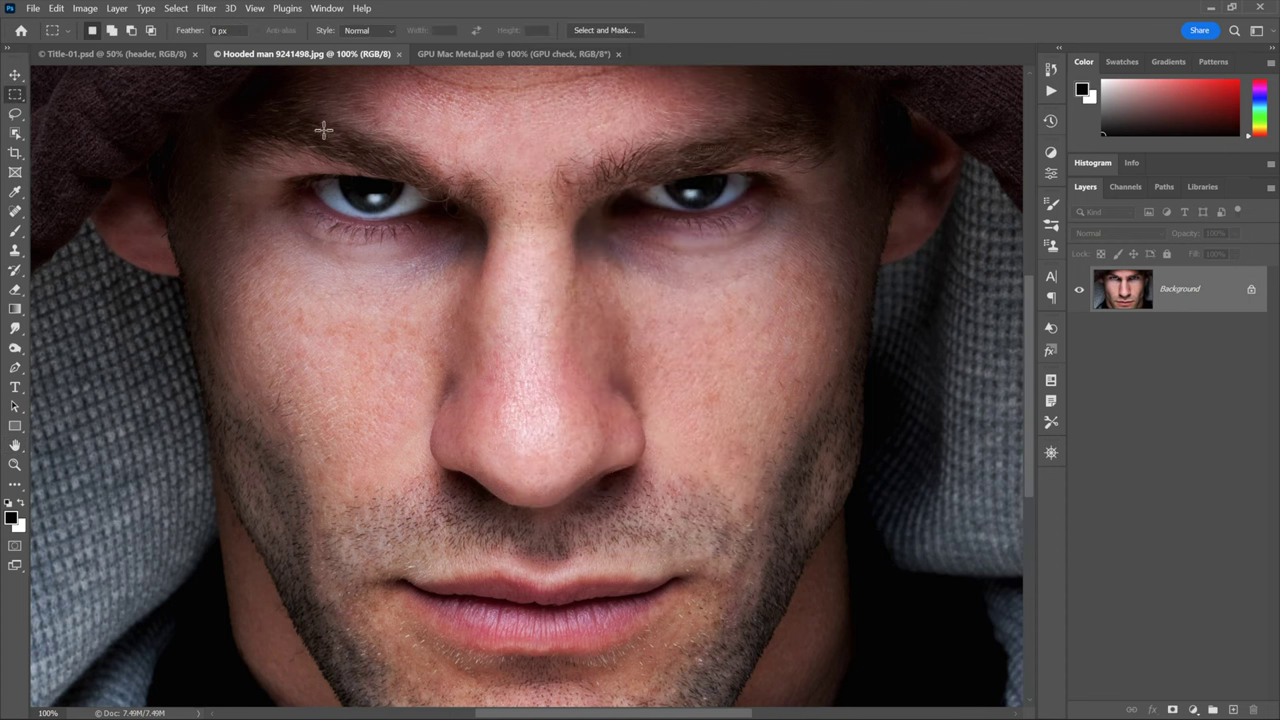
Check that the Filter > Render > Tree filter opens, then dismiss it
left_click(205, 9)
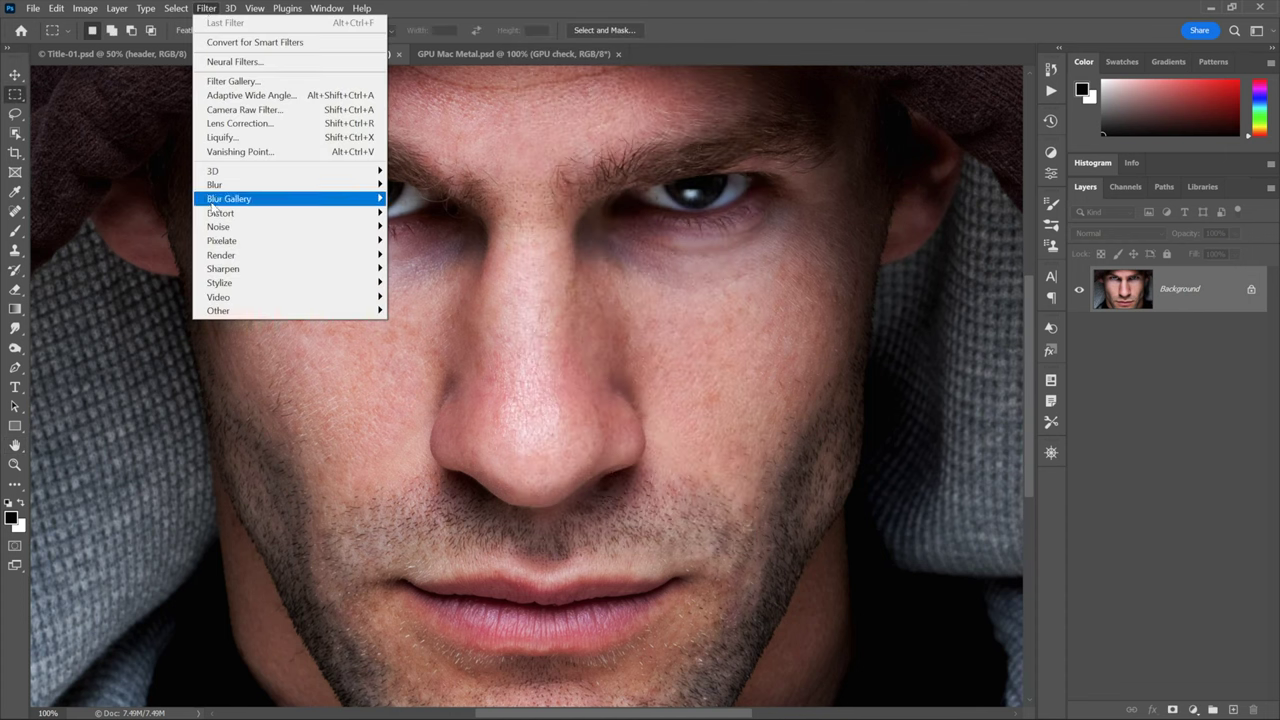
mouse_move(320, 256)
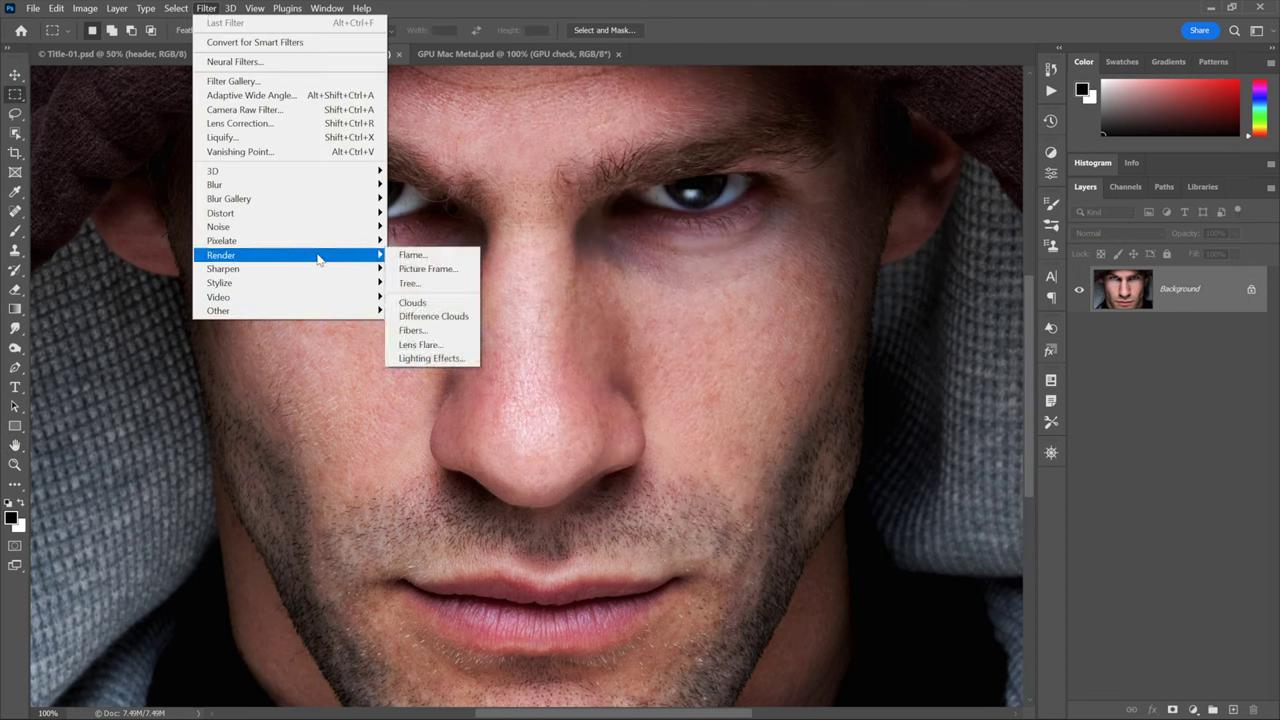
left_click(439, 284)
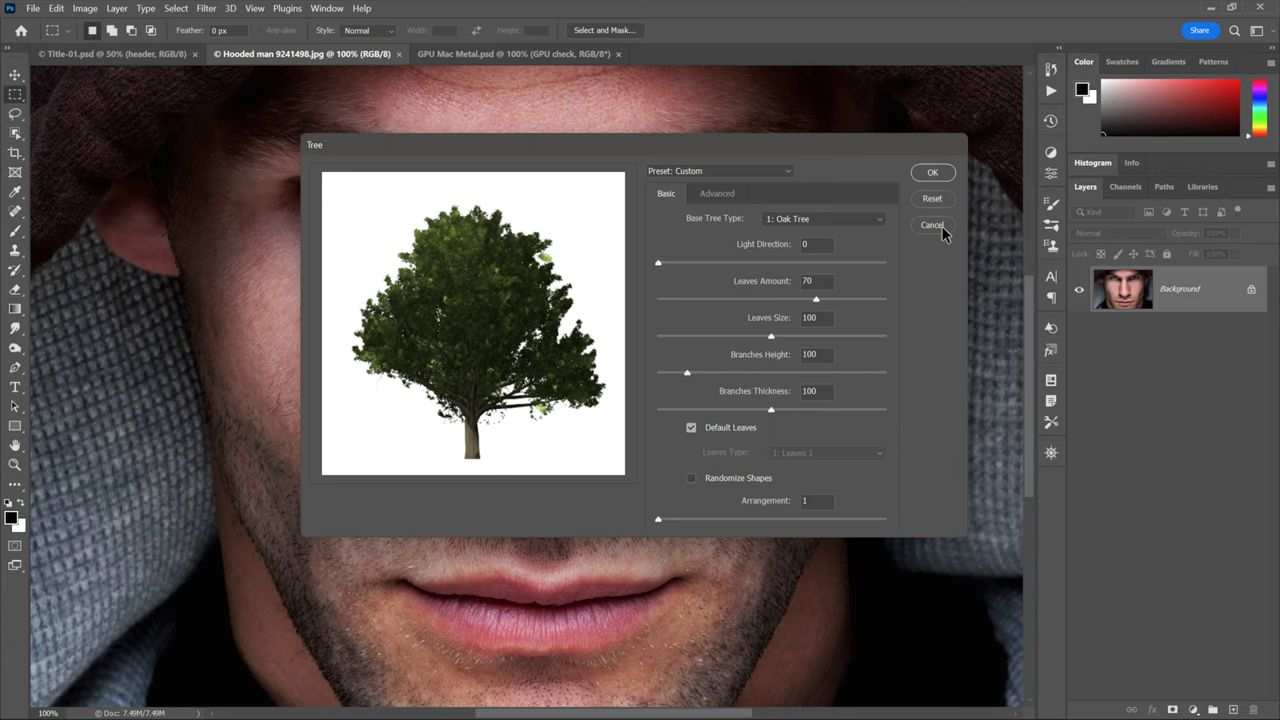
key("Return")
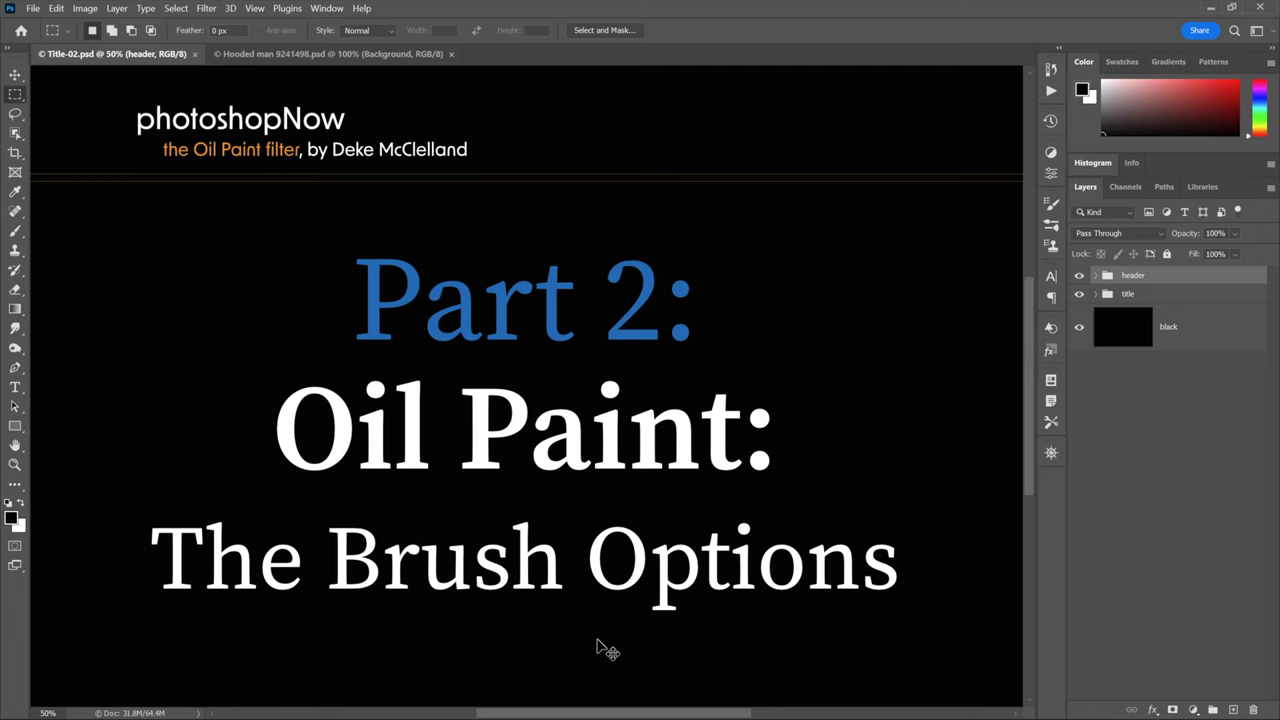
Switch to the hooded man portrait and briefly show, then hide, the dreamstime watermark layer
key("ctrl+Tab")
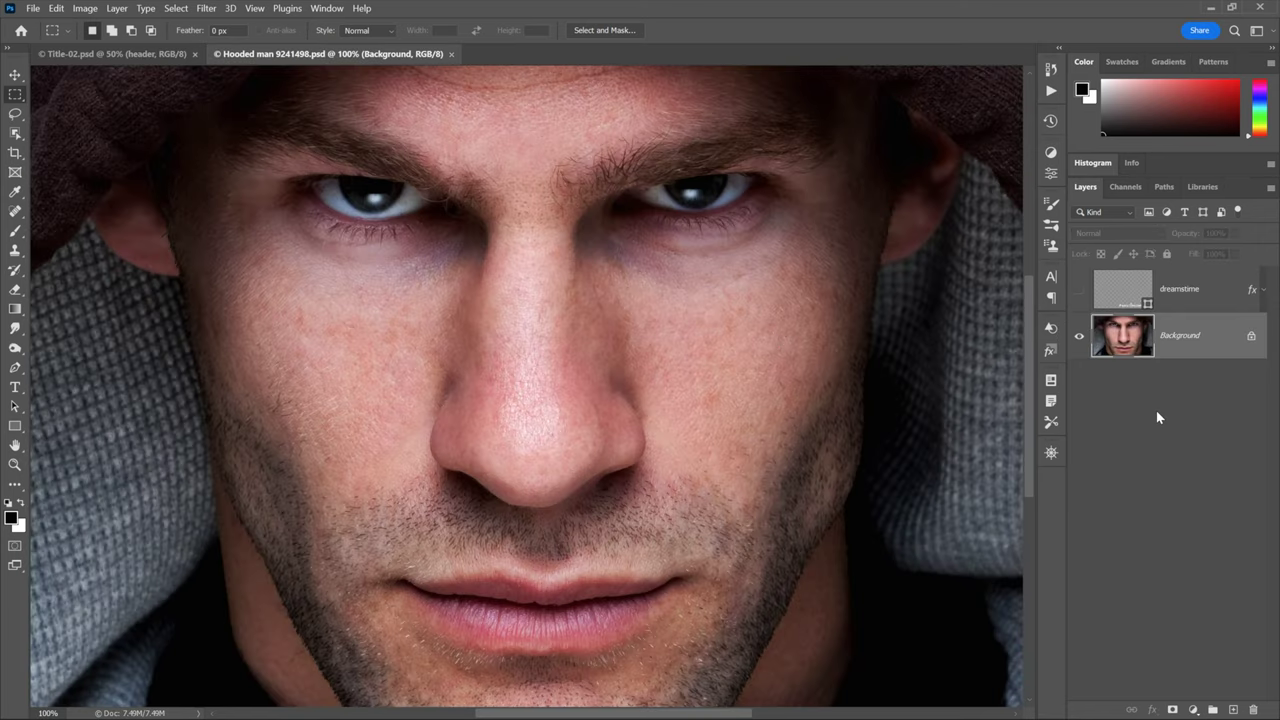
left_click(1079, 291)
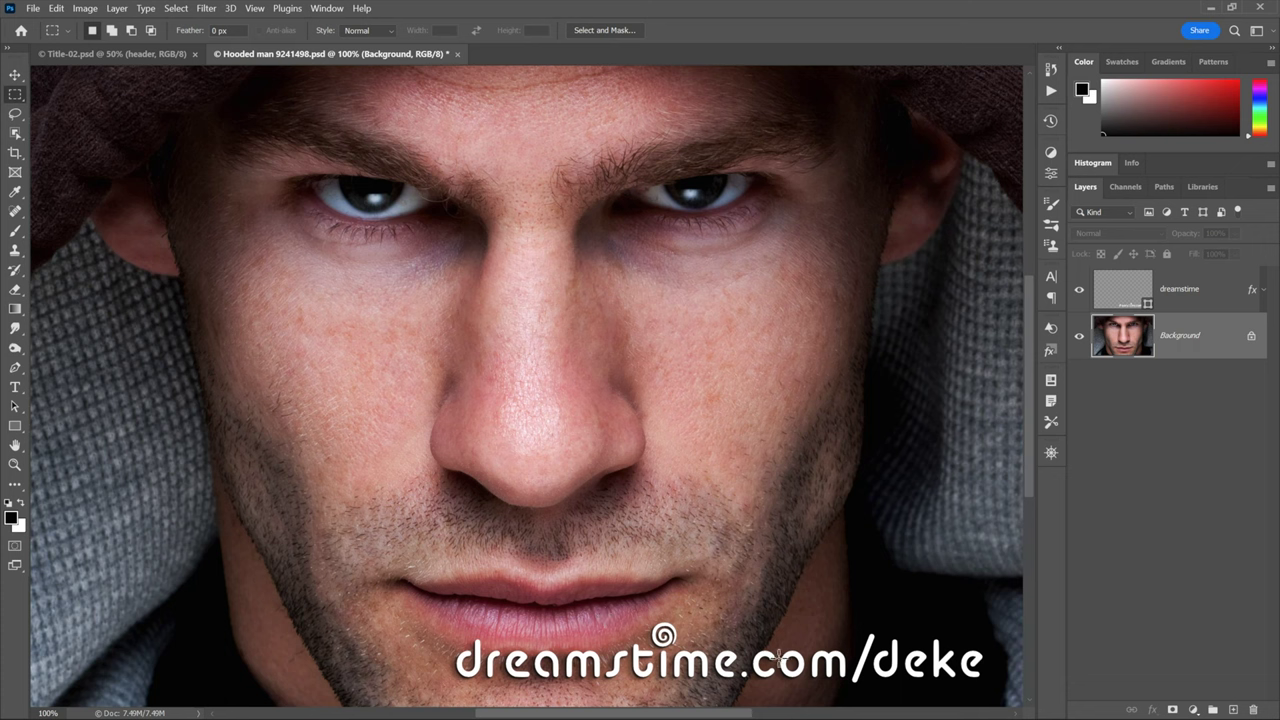
left_click(1080, 293)
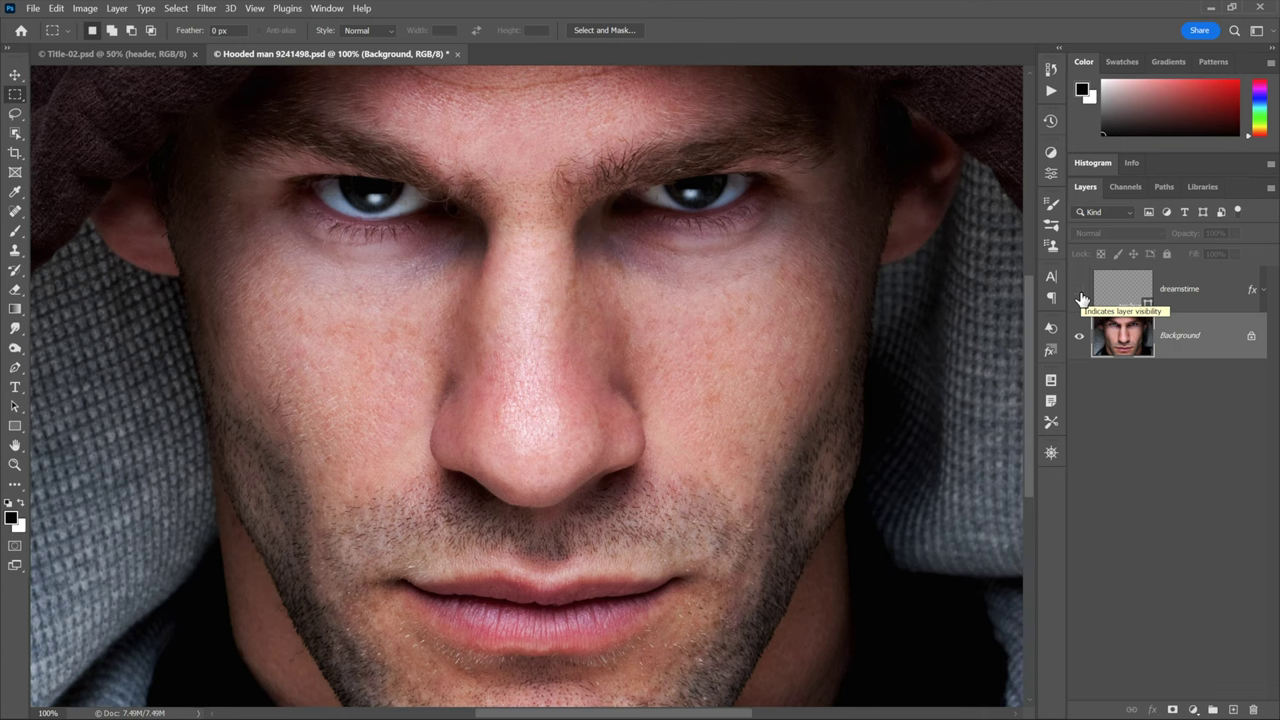
Turn the locked Background into a normal layer named 'thug'
double_click(1186, 354)
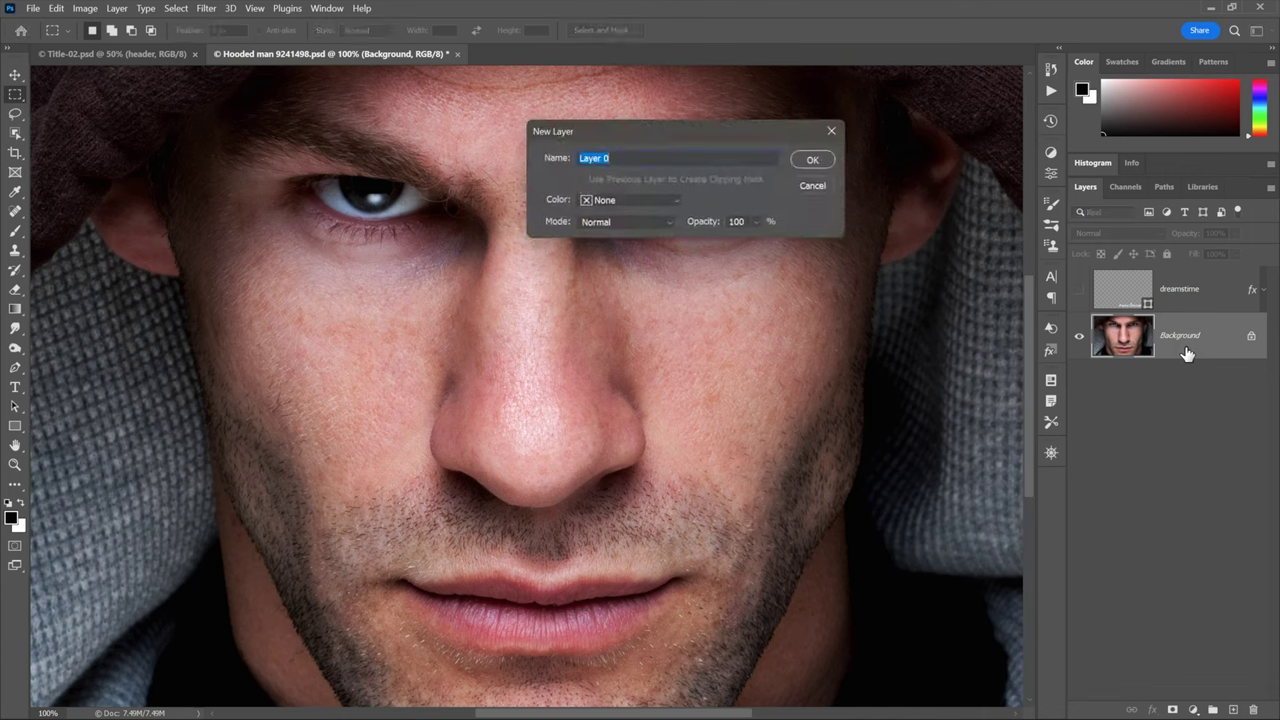
type("thug")
left_click(806, 160)
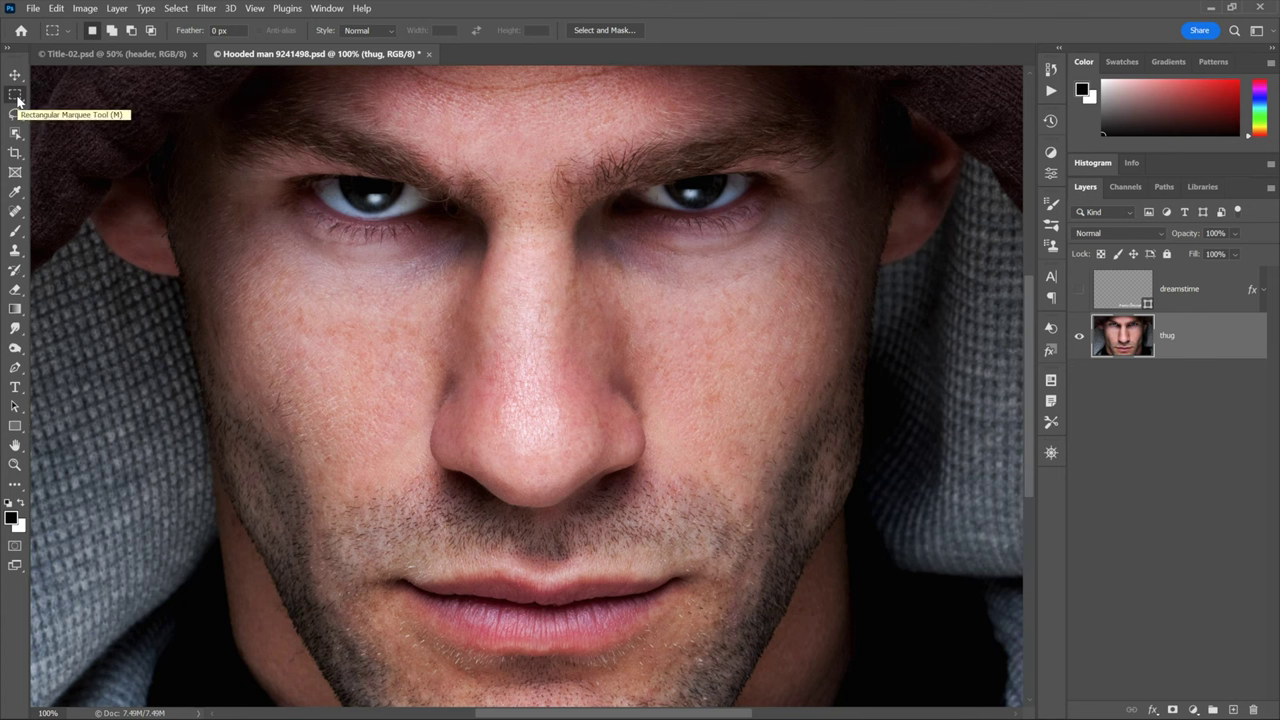
Convert the thug layer into a Smart Object
right_click(698, 300)
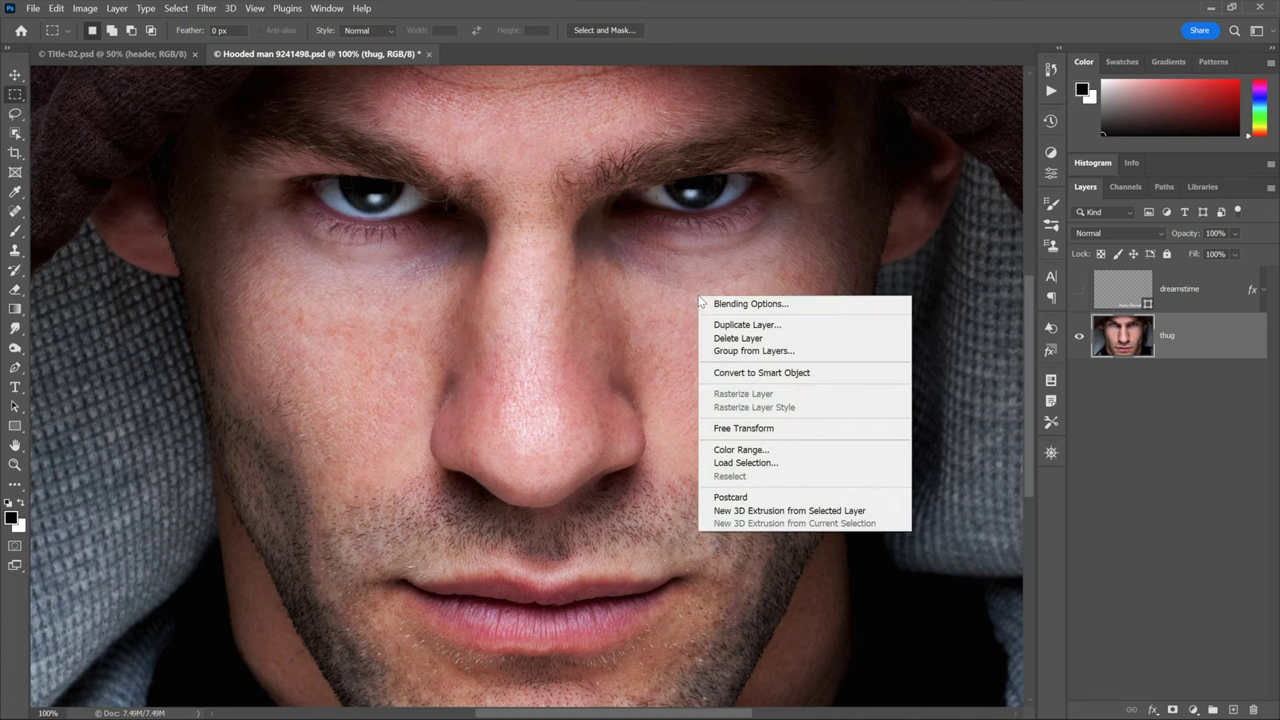
left_click(843, 374)
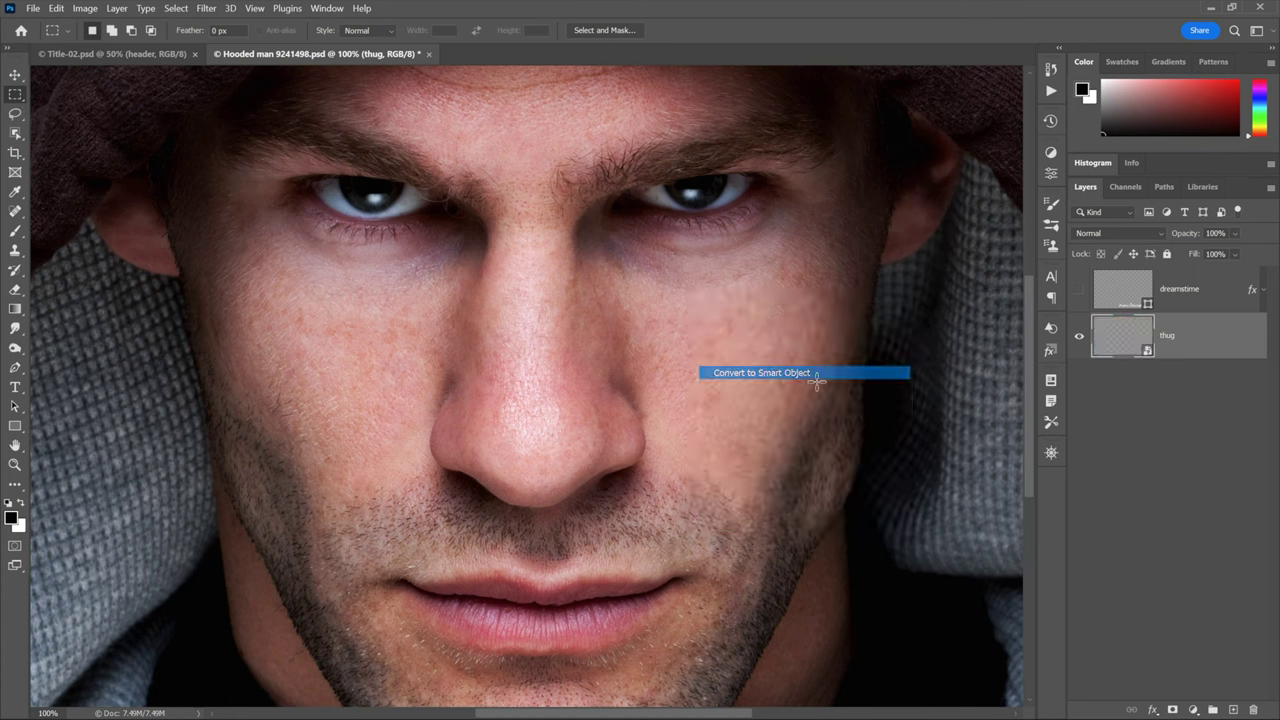
left_click(208, 10)
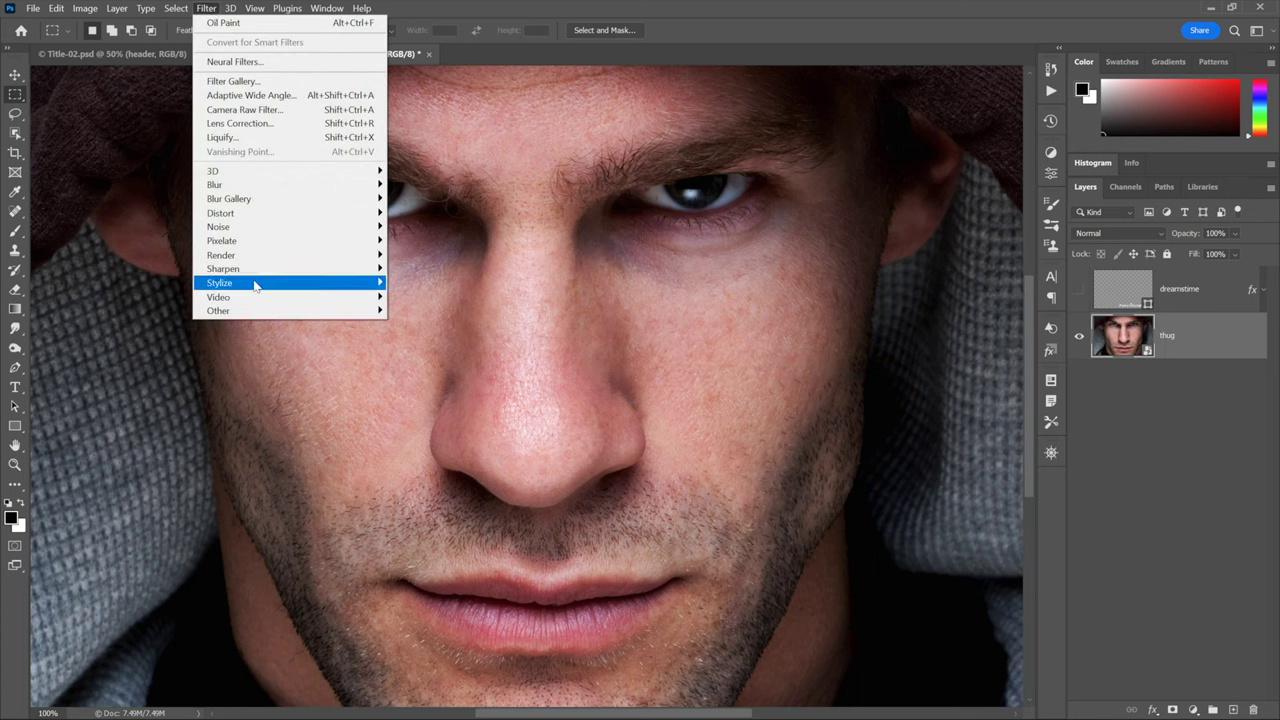
Open Filter > Stylize > Oil Paint and center its small preview on the man's eye
mouse_move(251, 283)
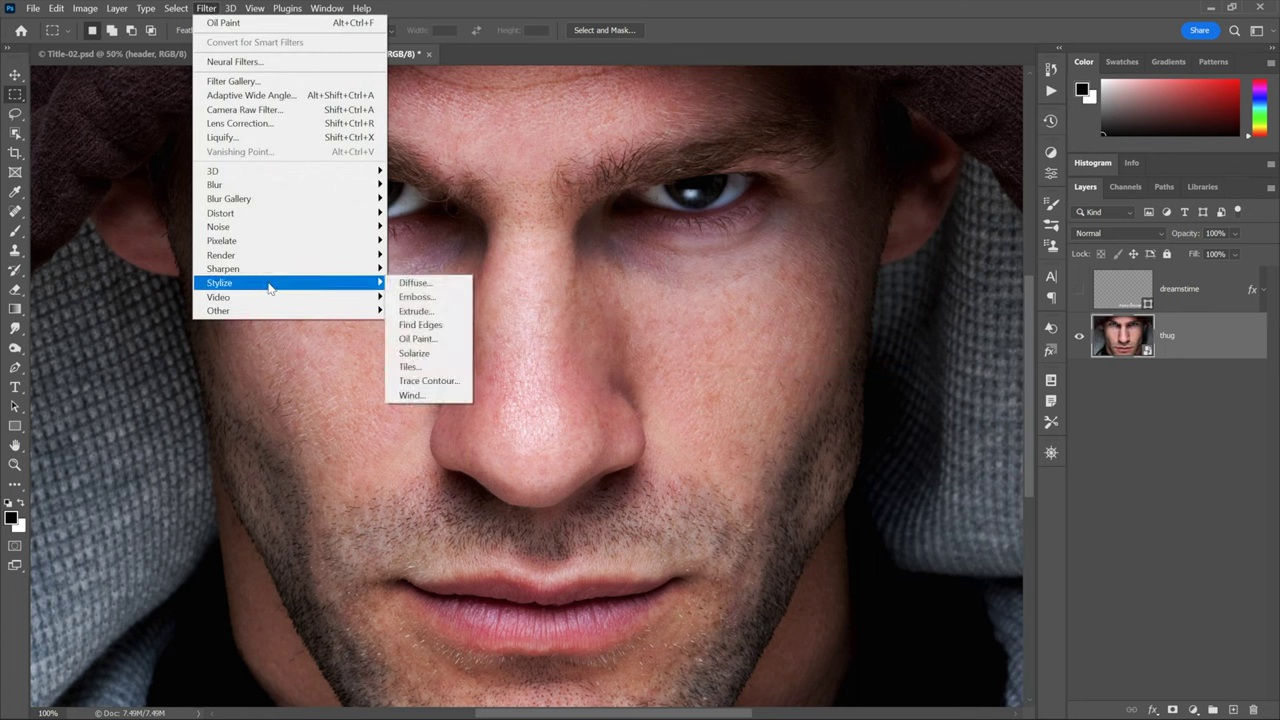
left_click(450, 343)
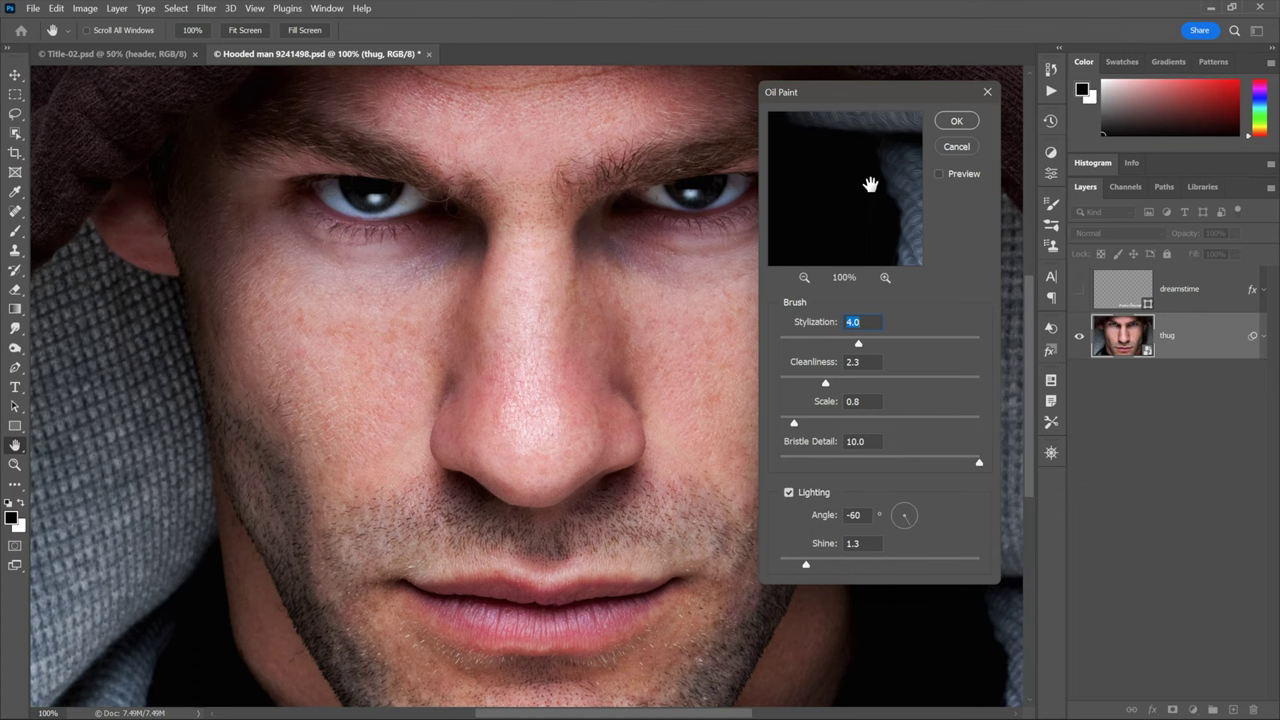
mouse_move(866, 186)
left_mouse_down()
mouse_move(846, 208)
mouse_move(831, 200)
mouse_move(880, 217)
mouse_move(834, 206)
mouse_move(852, 214)
left_mouse_up()
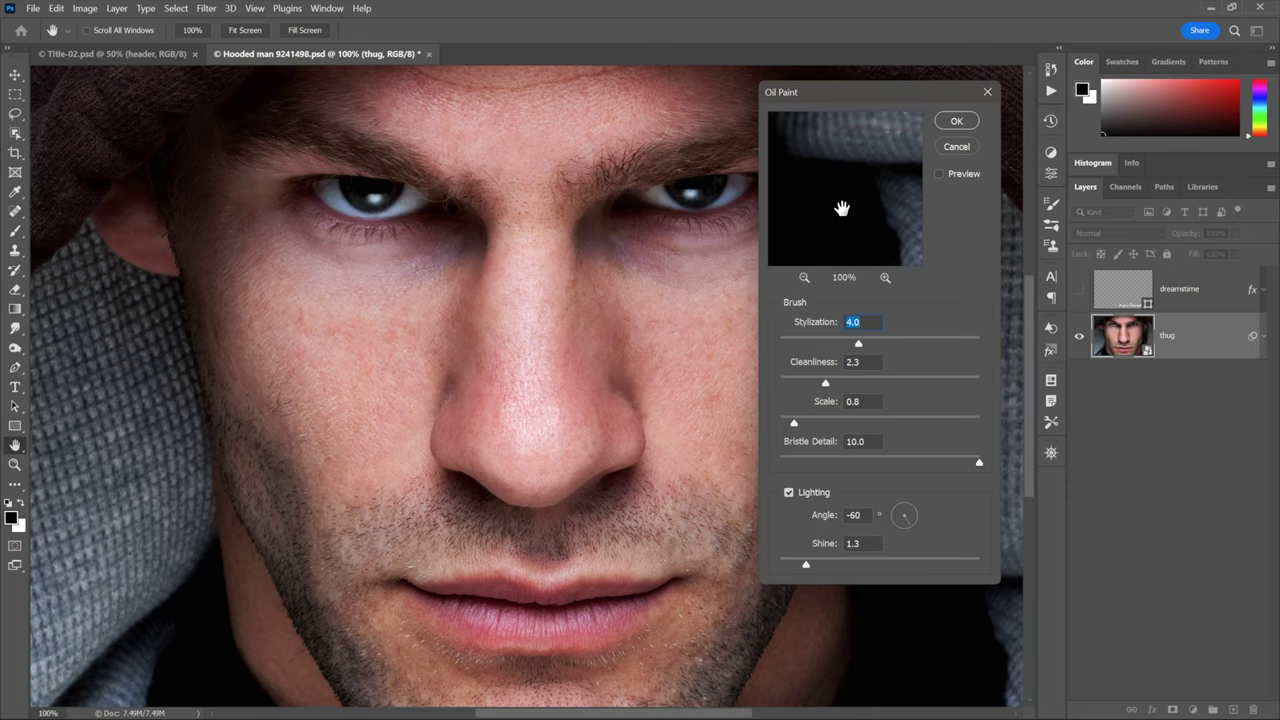
left_click(375, 198)
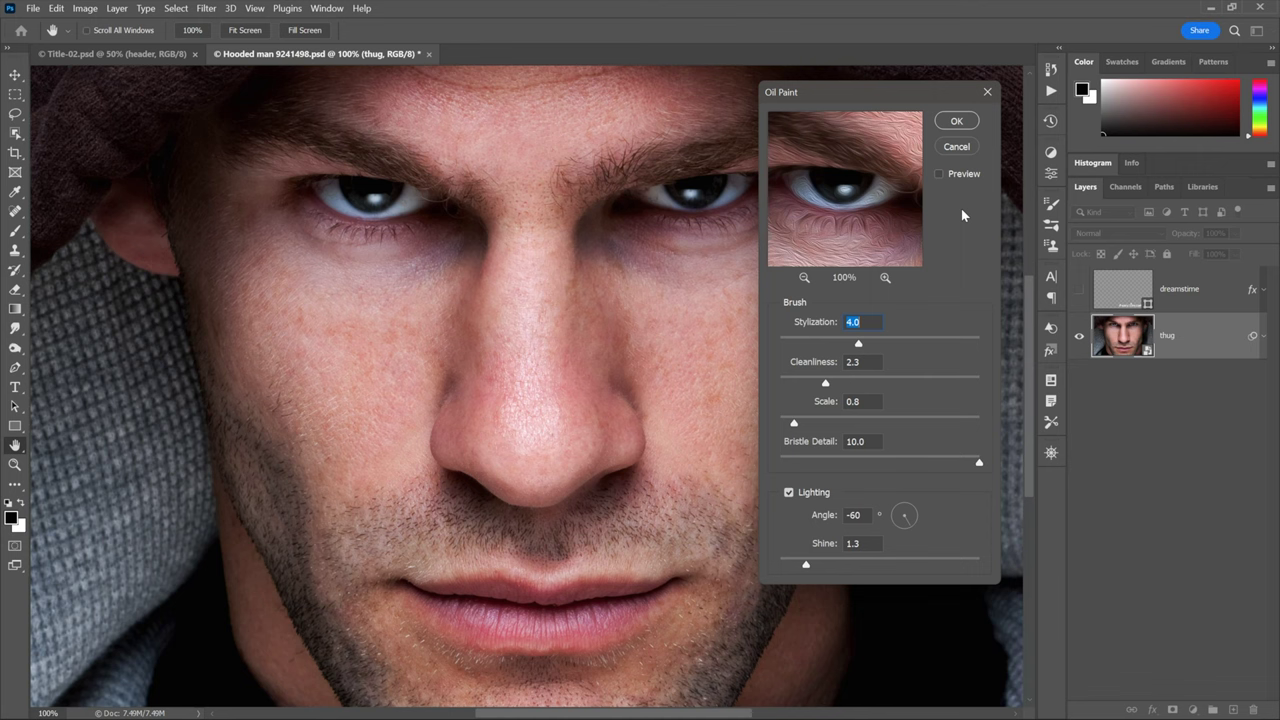
Enable Preview and sweep Stylization from 0.1 through 1.1 and 8.1 up to 10.0
left_click(938, 174)
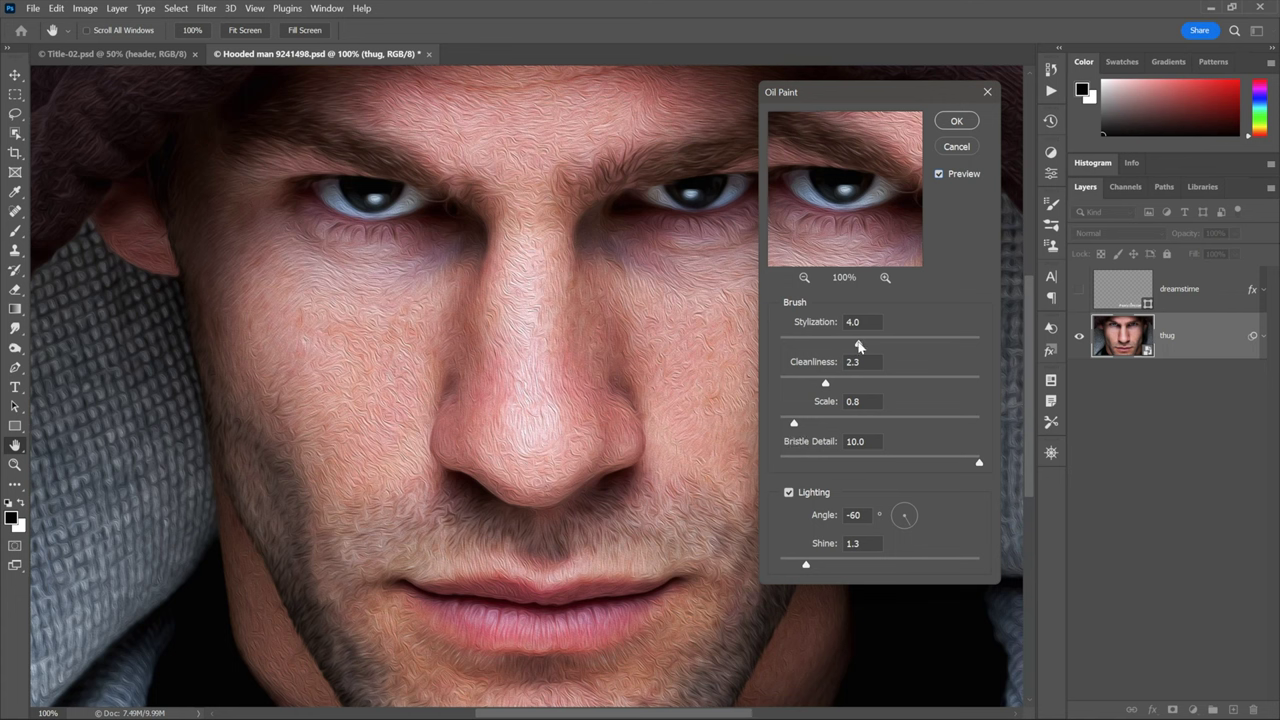
left_click_drag(858, 345, 771, 342)
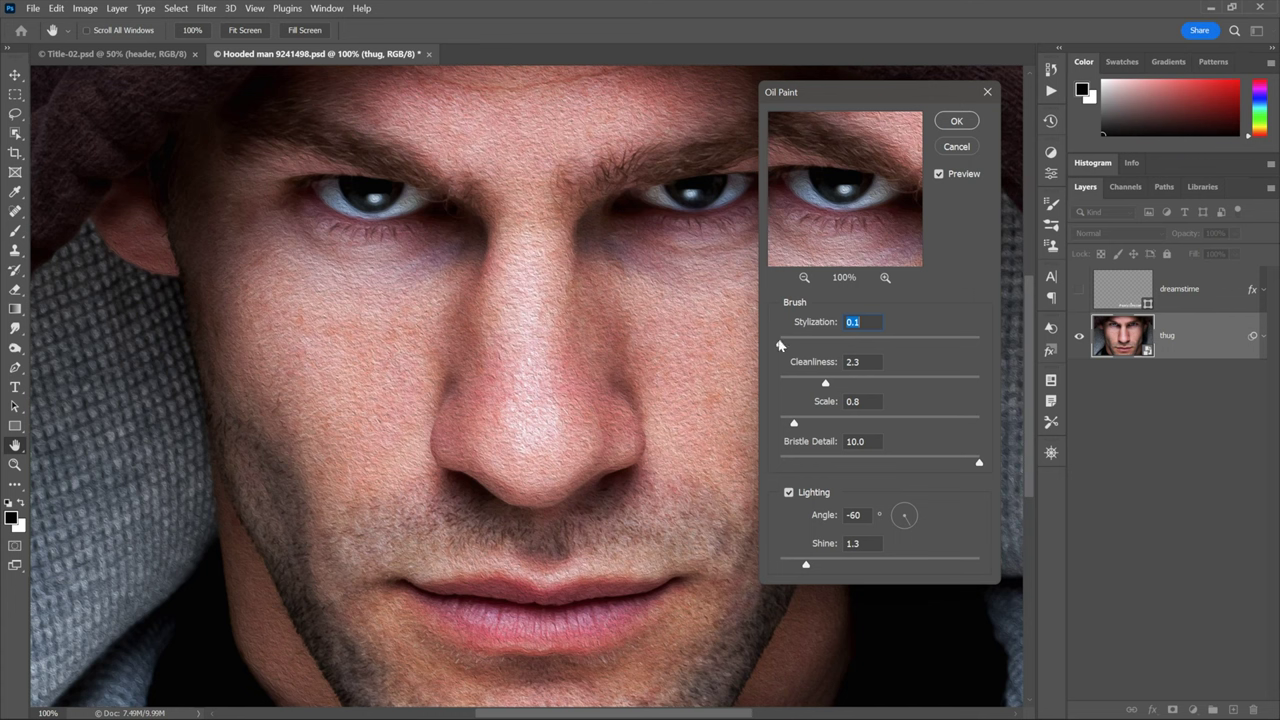
left_click_drag(781, 345, 801, 347)
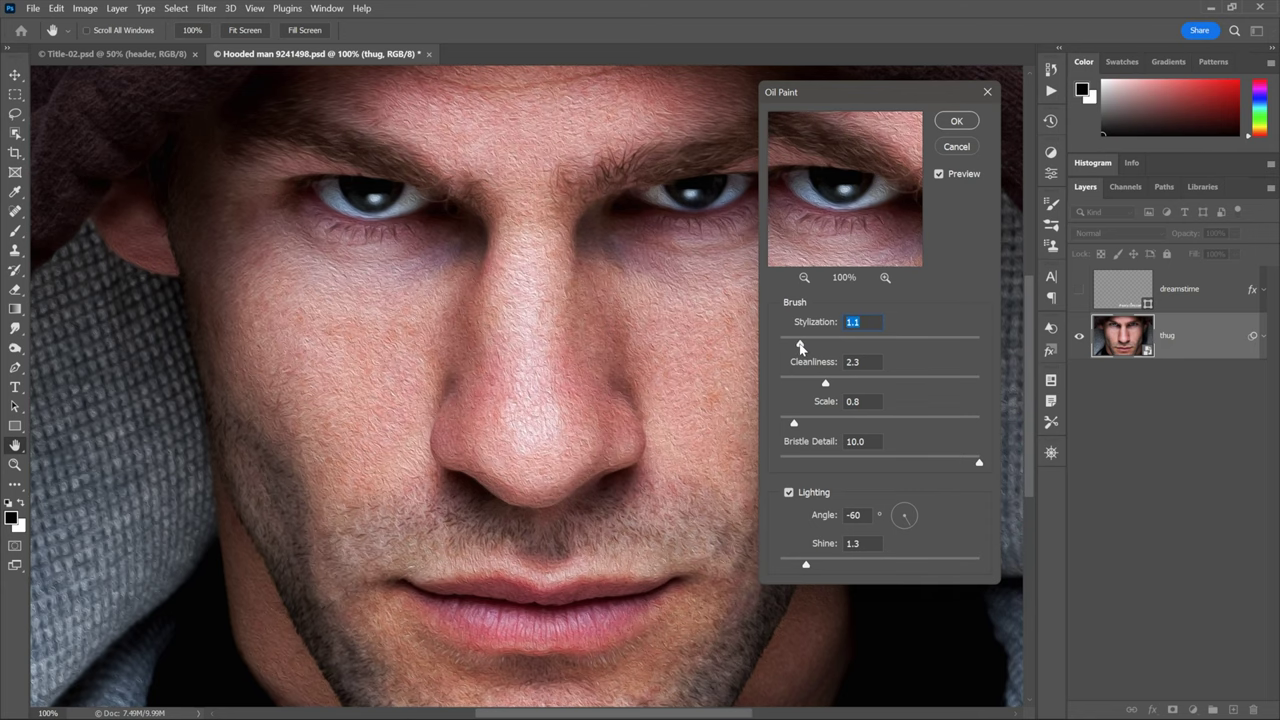
left_click_drag(801, 347, 941, 345)
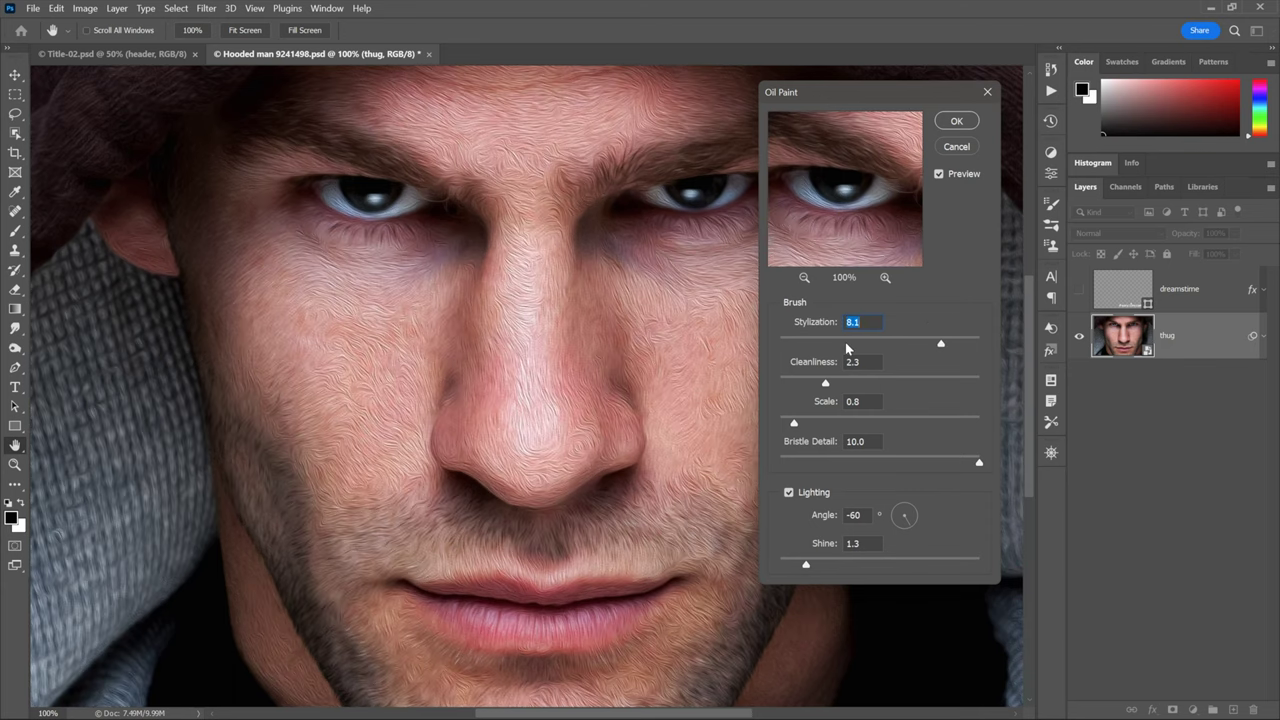
left_click_drag(941, 345, 998, 348)
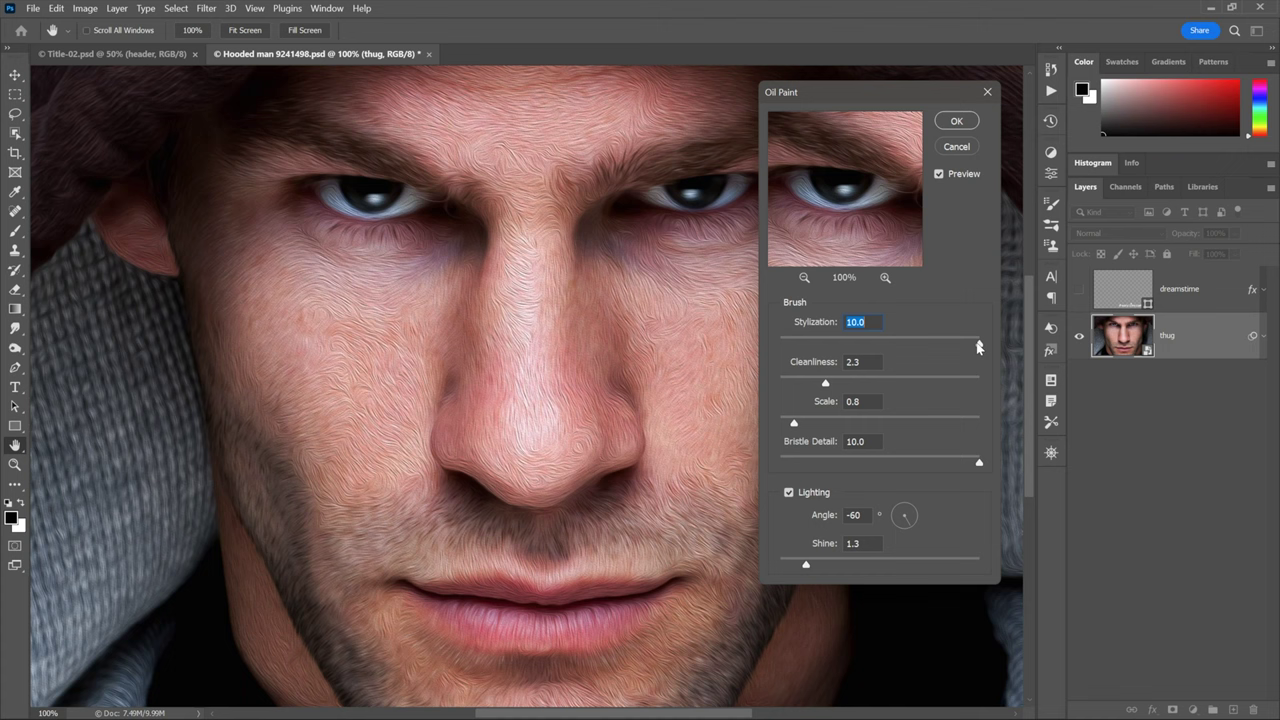
Set Stylization to 4.5 and Cleanliness to 0.3, comparing with Preview off and on
left_click_drag(978, 347, 870, 349)
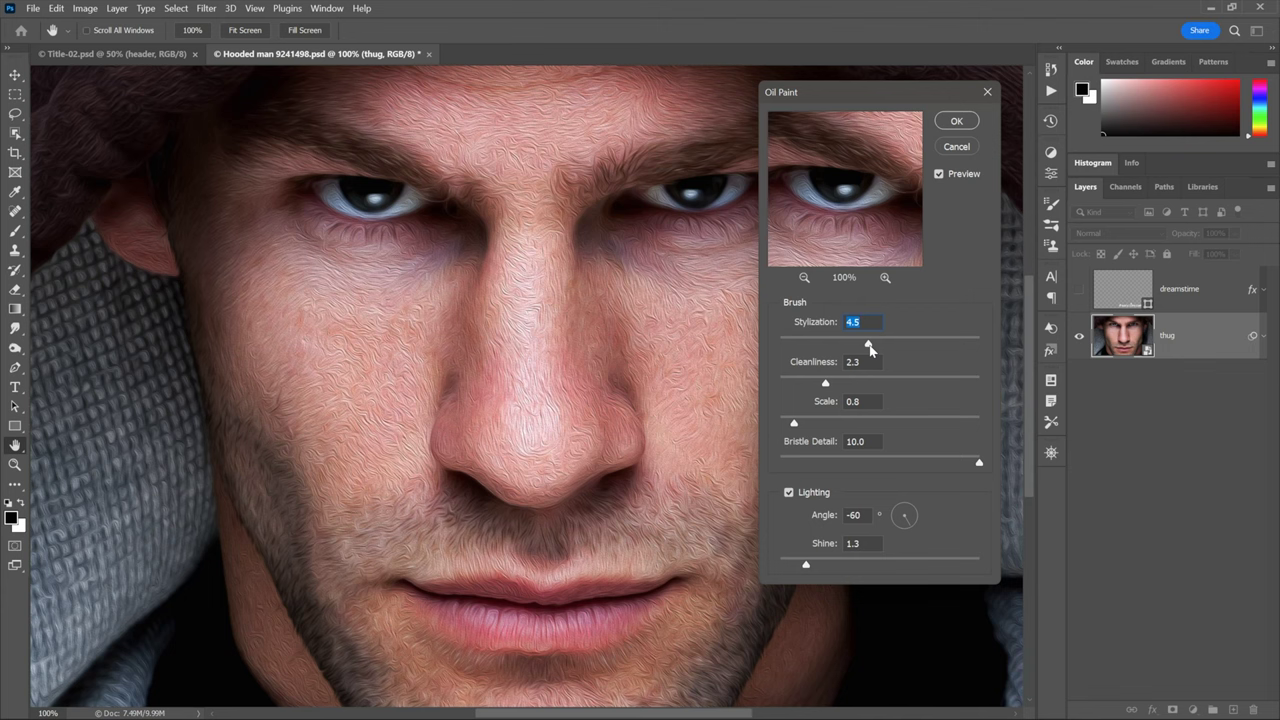
left_click_drag(826, 386, 787, 388)
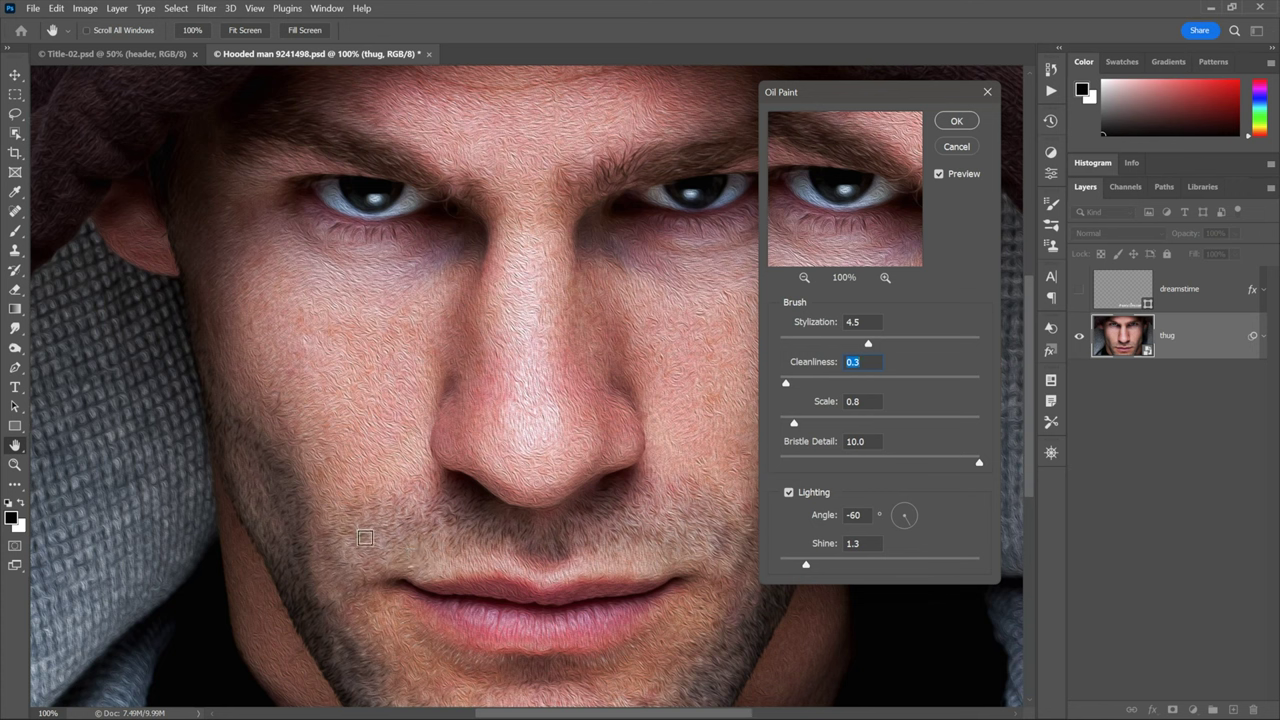
left_click(939, 175)
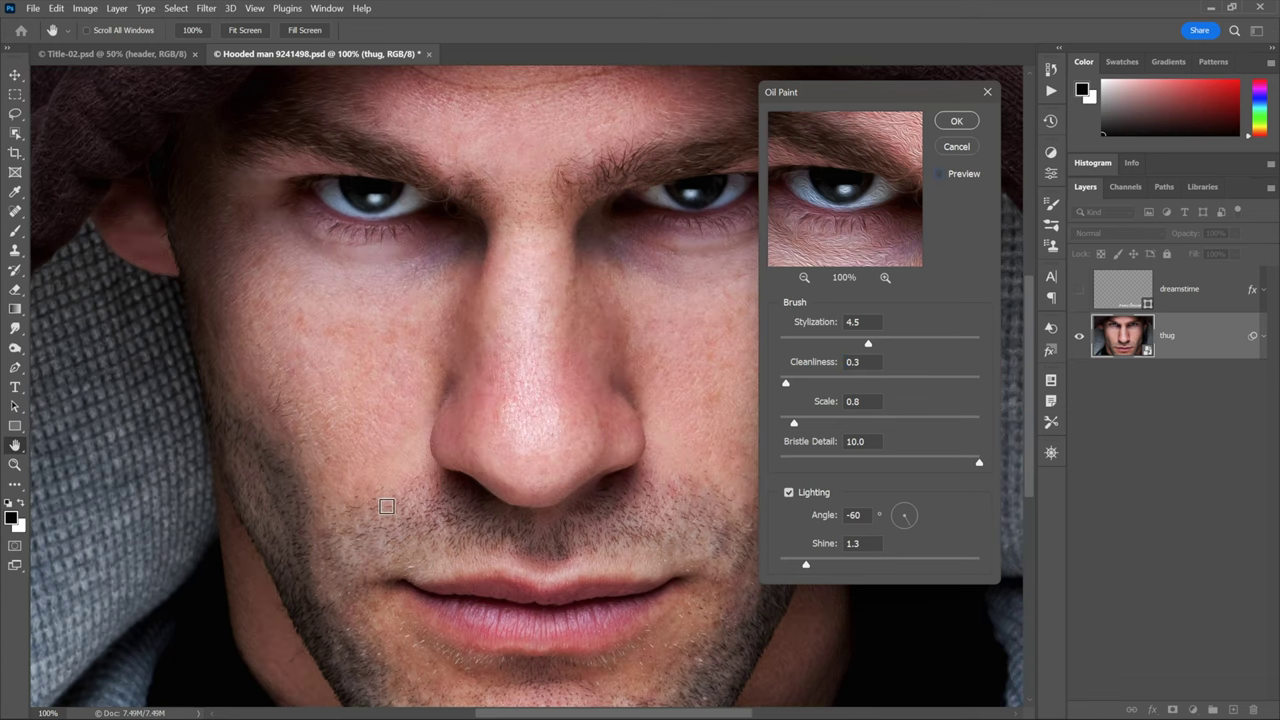
left_click(938, 174)
Sweep Cleanliness through 0.0, 7.2 and 10.0, settling at 8.0
left_click_drag(786, 389, 777, 386)
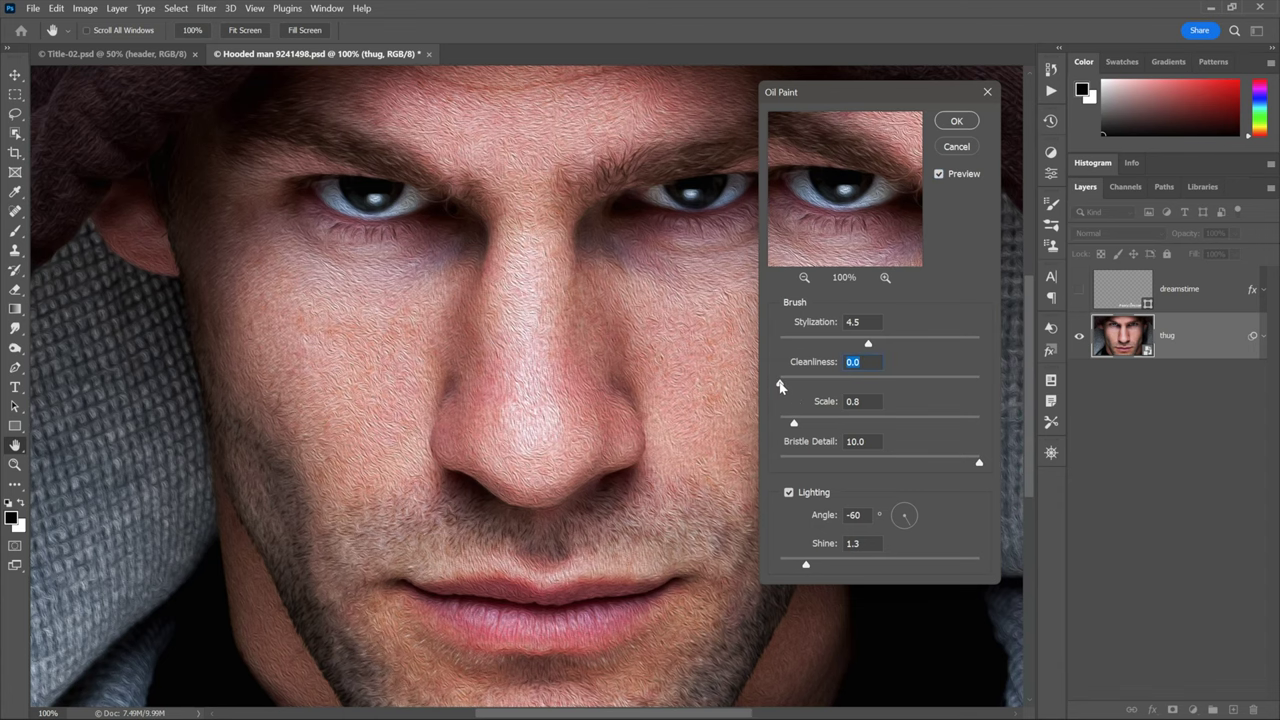
left_click_drag(781, 387, 924, 390)
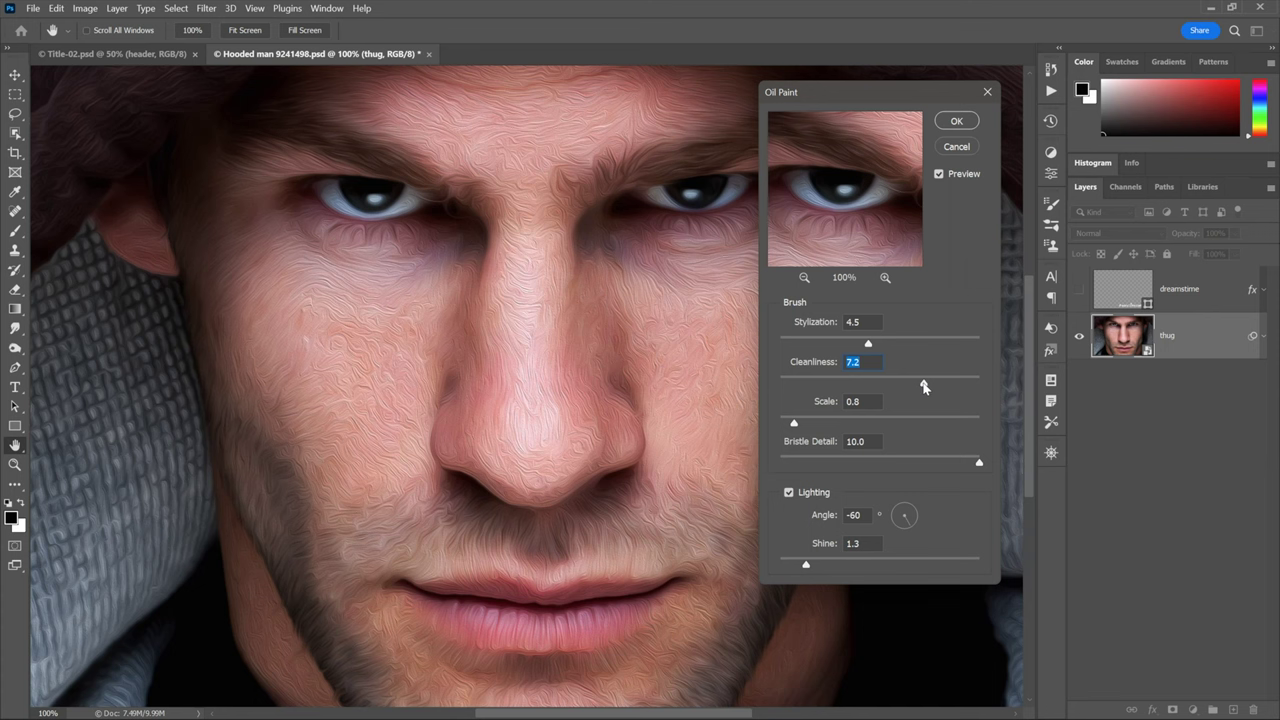
left_click_drag(924, 387, 989, 383)
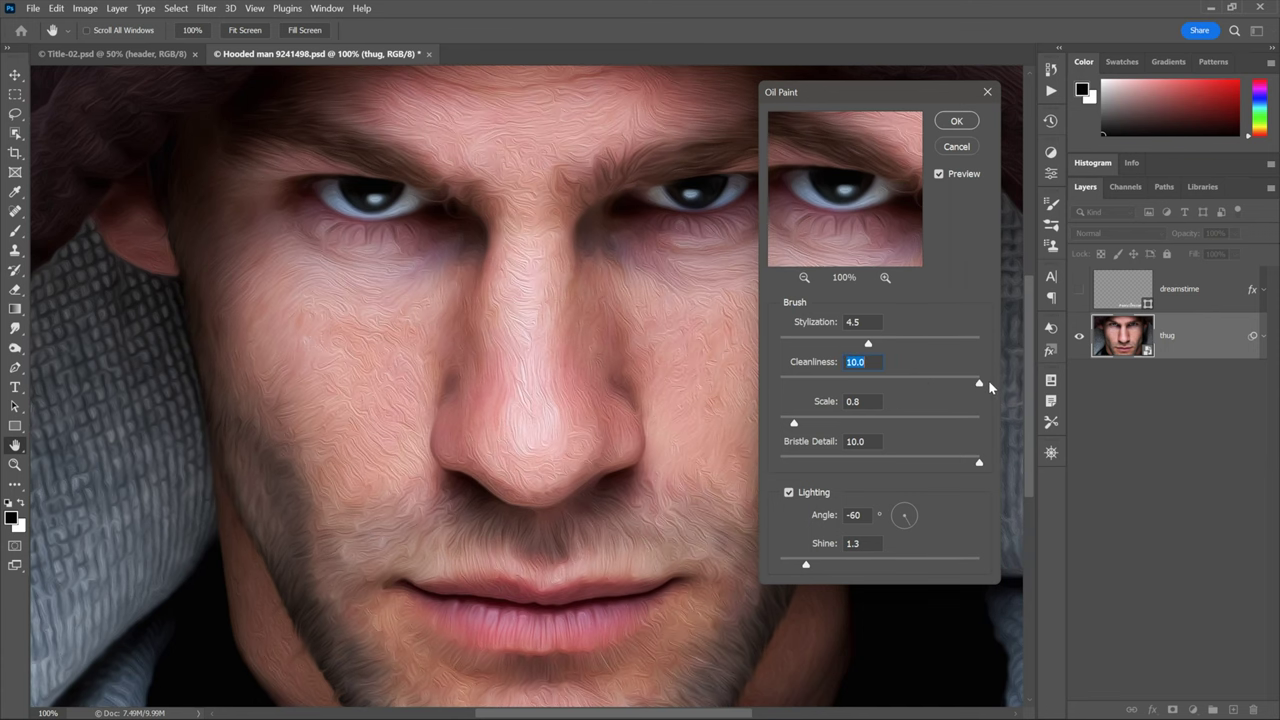
left_click_drag(979, 383, 940, 385)
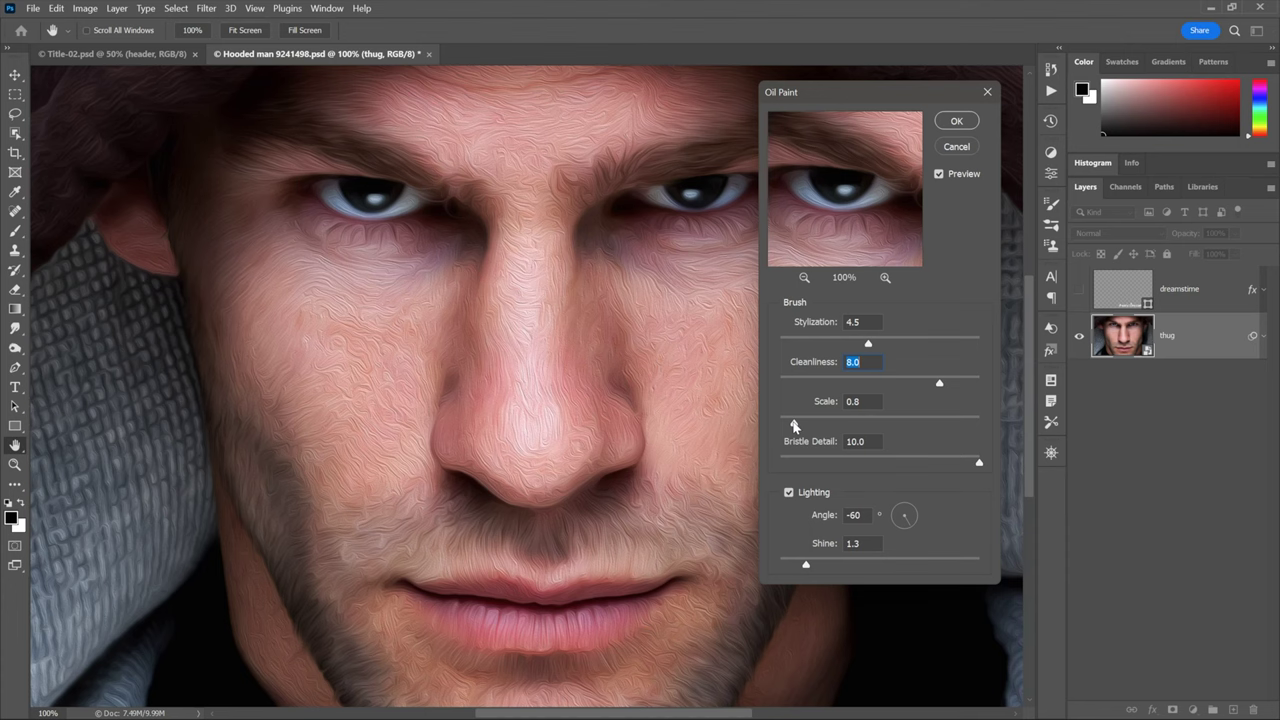
Sweep Oil Paint Scale from 0.1 through 6.8 to 8.7, then drop Bristle Detail to 0.0
left_click_drag(795, 425, 782, 425)
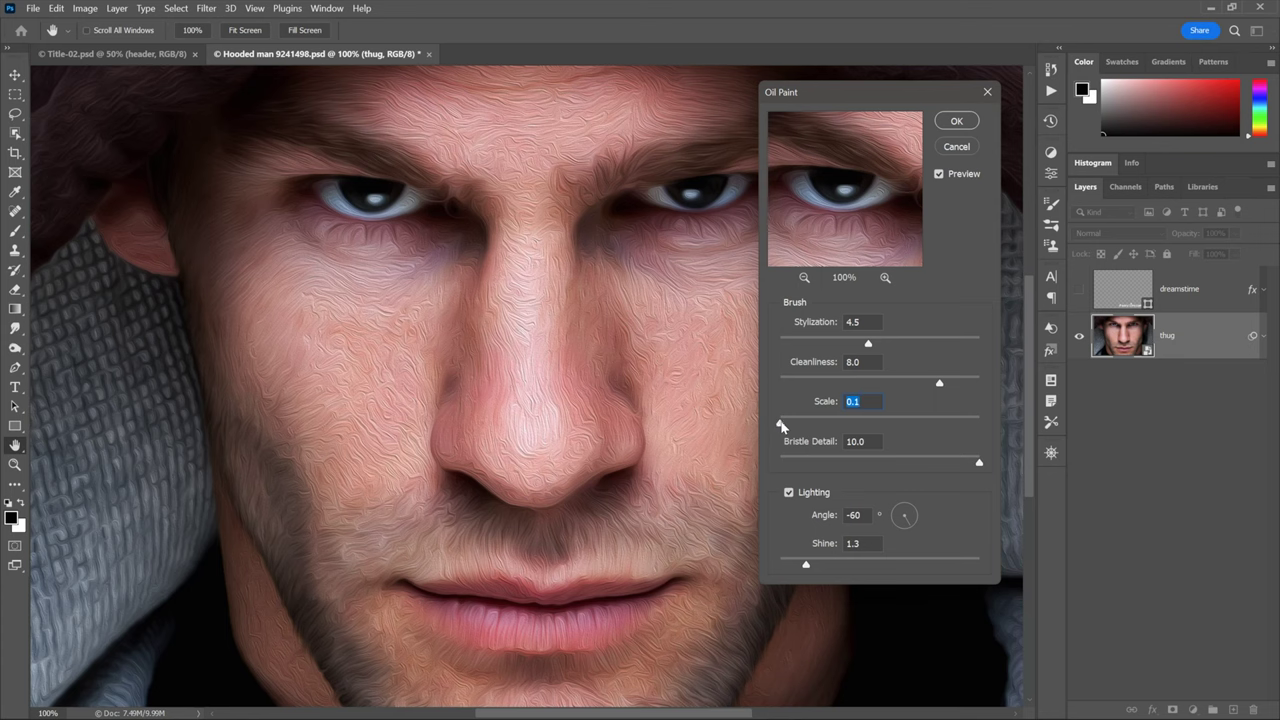
left_click_drag(781, 423, 916, 423)
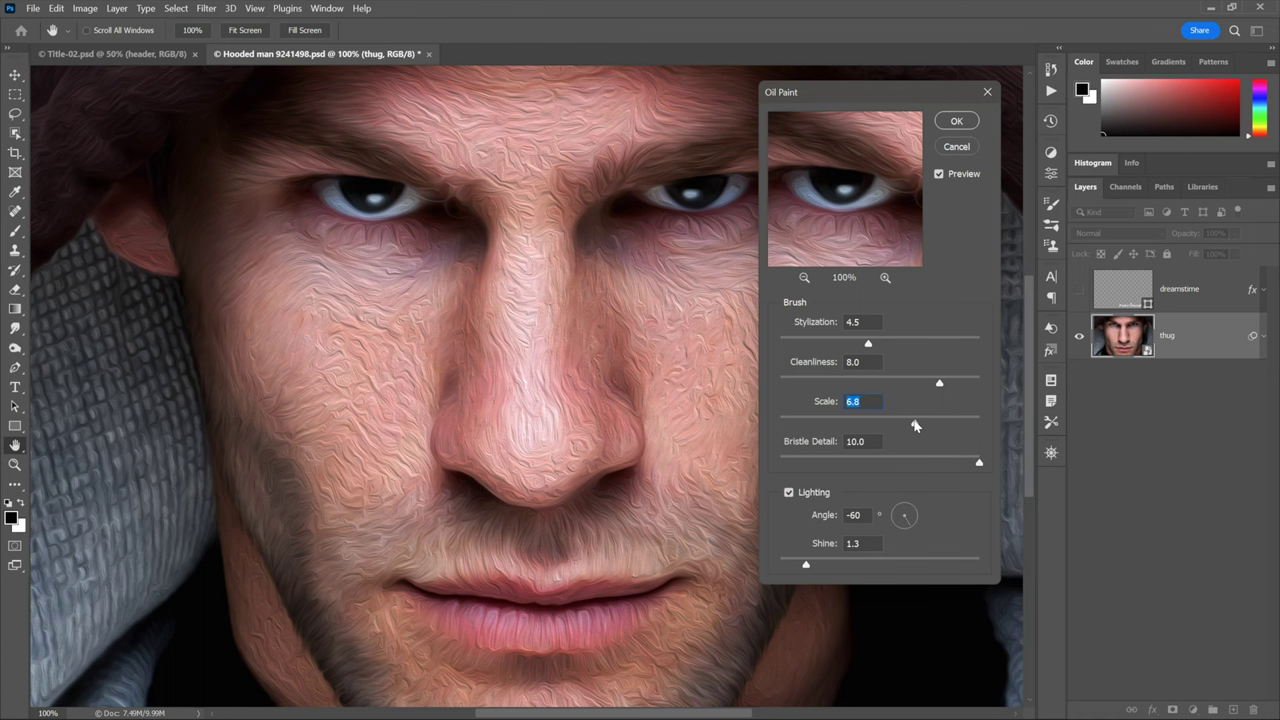
left_click_drag(916, 426, 953, 424)
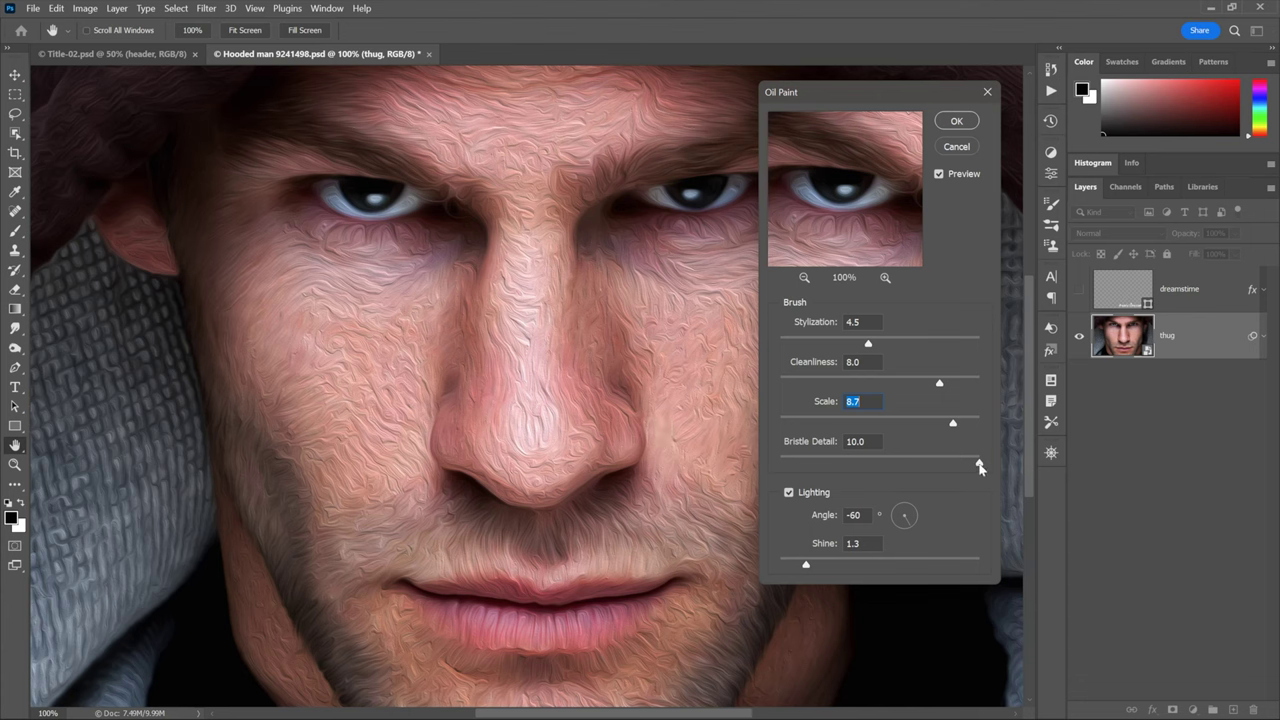
left_click_drag(979, 463, 780, 462)
left_click(779, 462)
Inspect the nose texture, then set Bristle Detail 10, Scale 10.0 and Stylization about 9.0
left_click(551, 440, "ctrl")
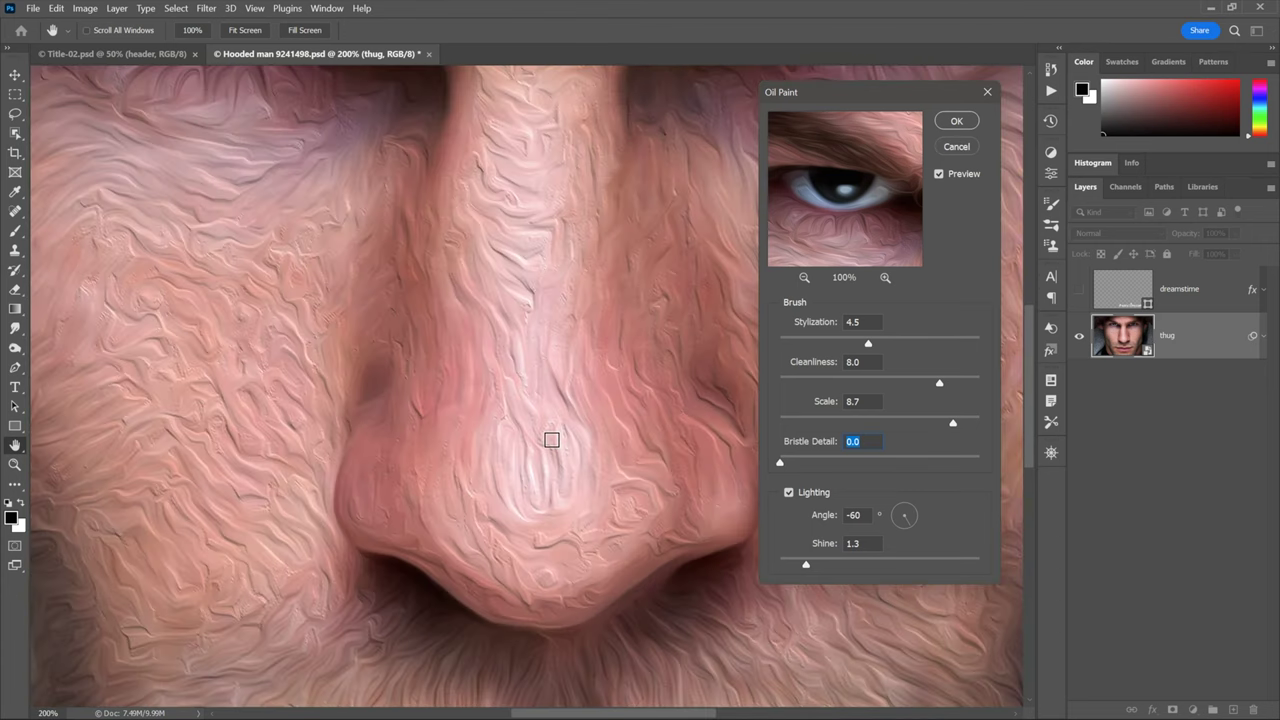
left_click_drag(614, 480, 340, 476)
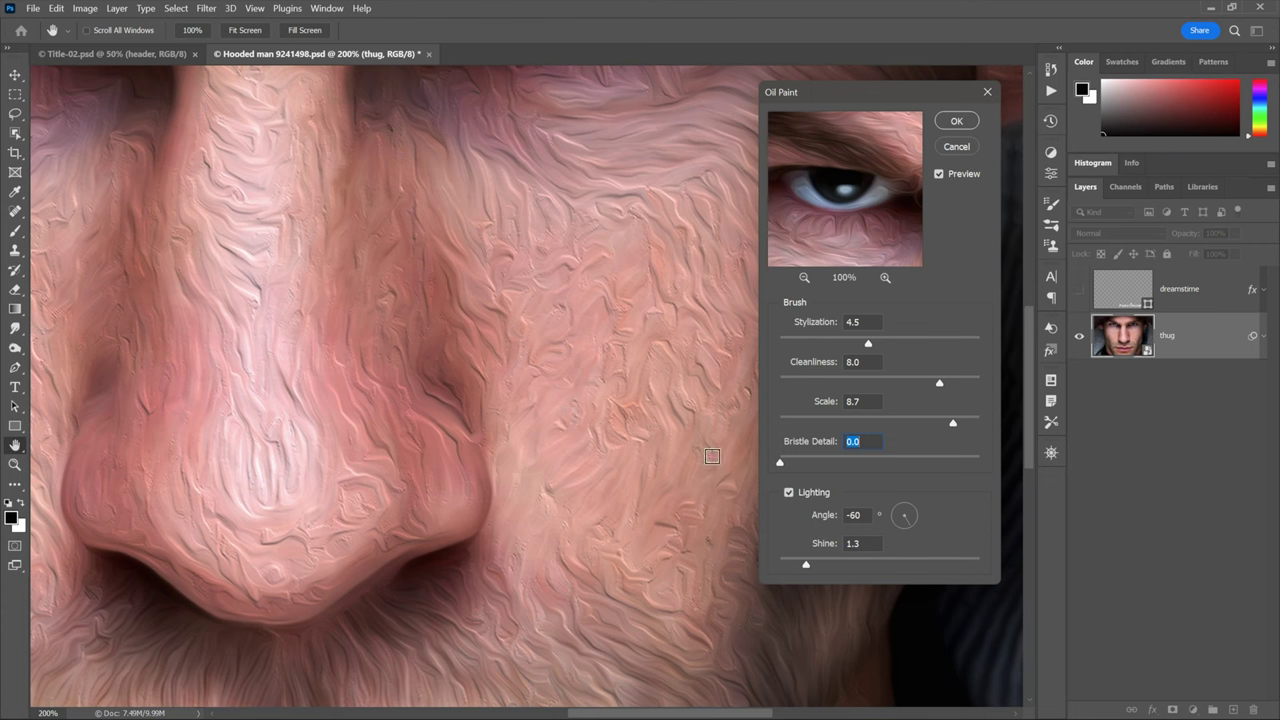
left_click_drag(783, 466, 990, 463)
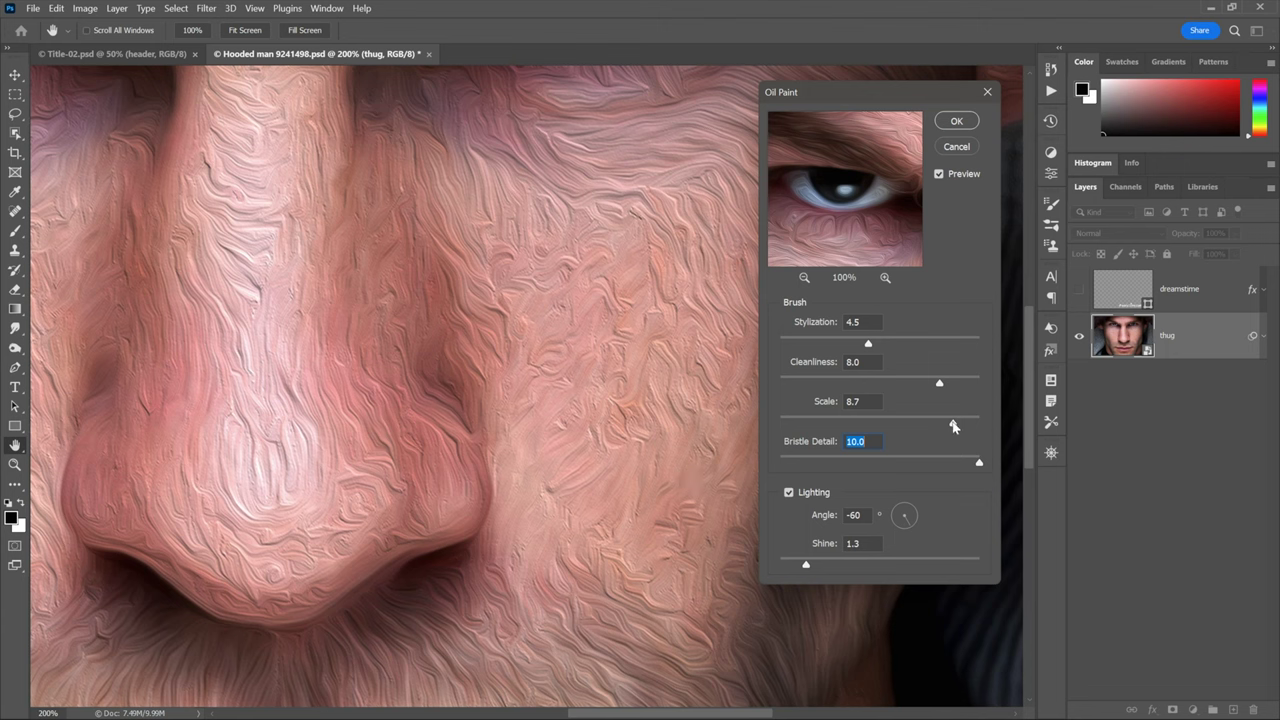
left_click_drag(953, 426, 1028, 425)
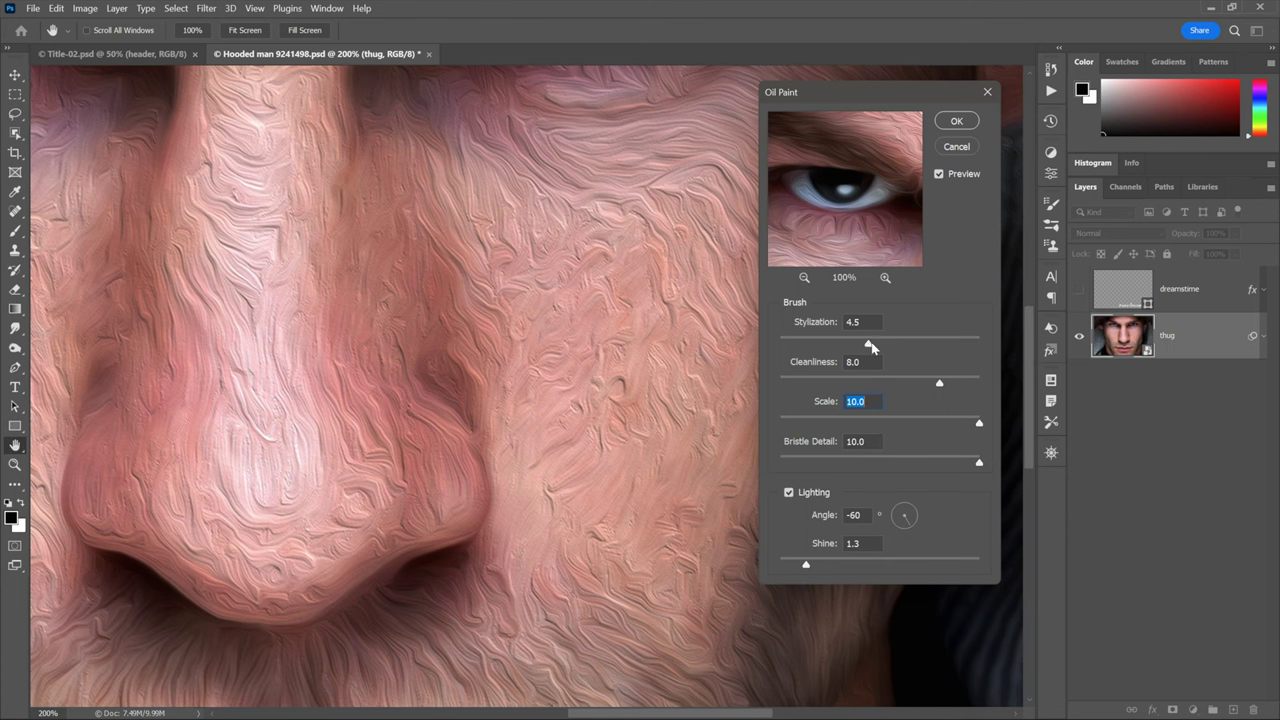
left_click_drag(872, 345, 960, 345)
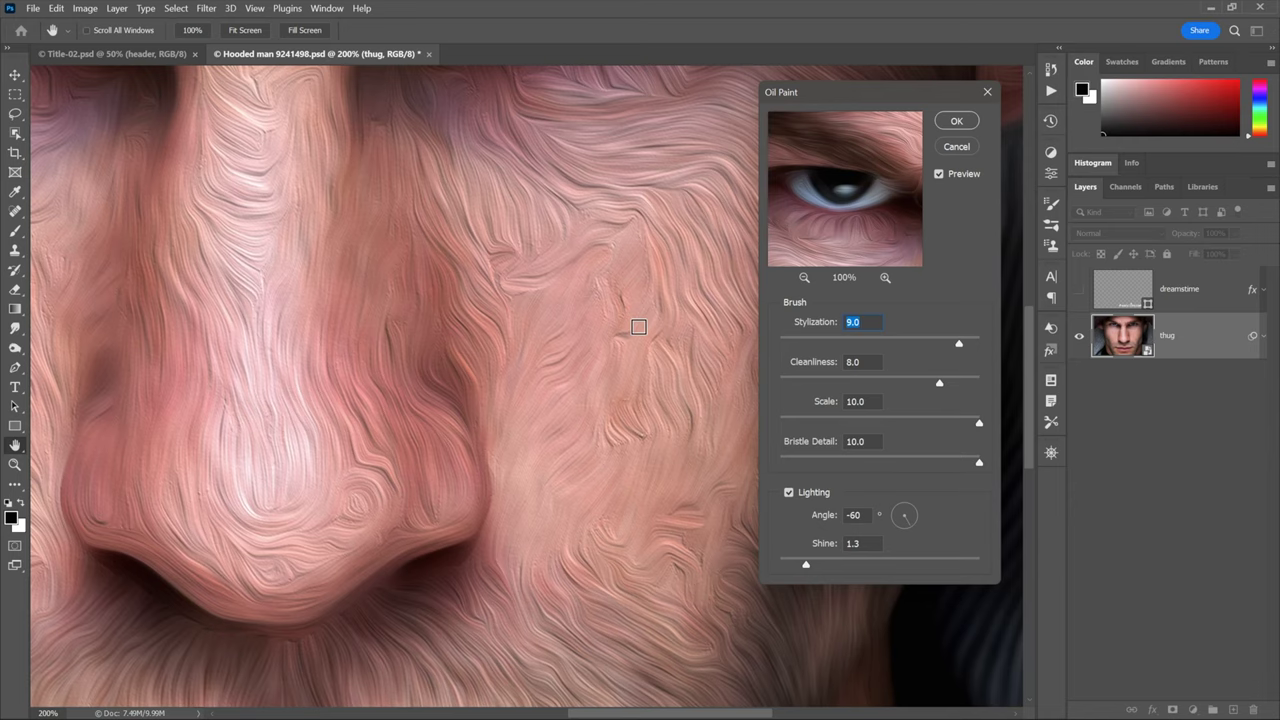
Return the preview to 100% and lower Bristle Detail to 2.0 and Scale to 3.0
scroll(638, 327, "down", 5)
scroll(638, 327, "up", 1)
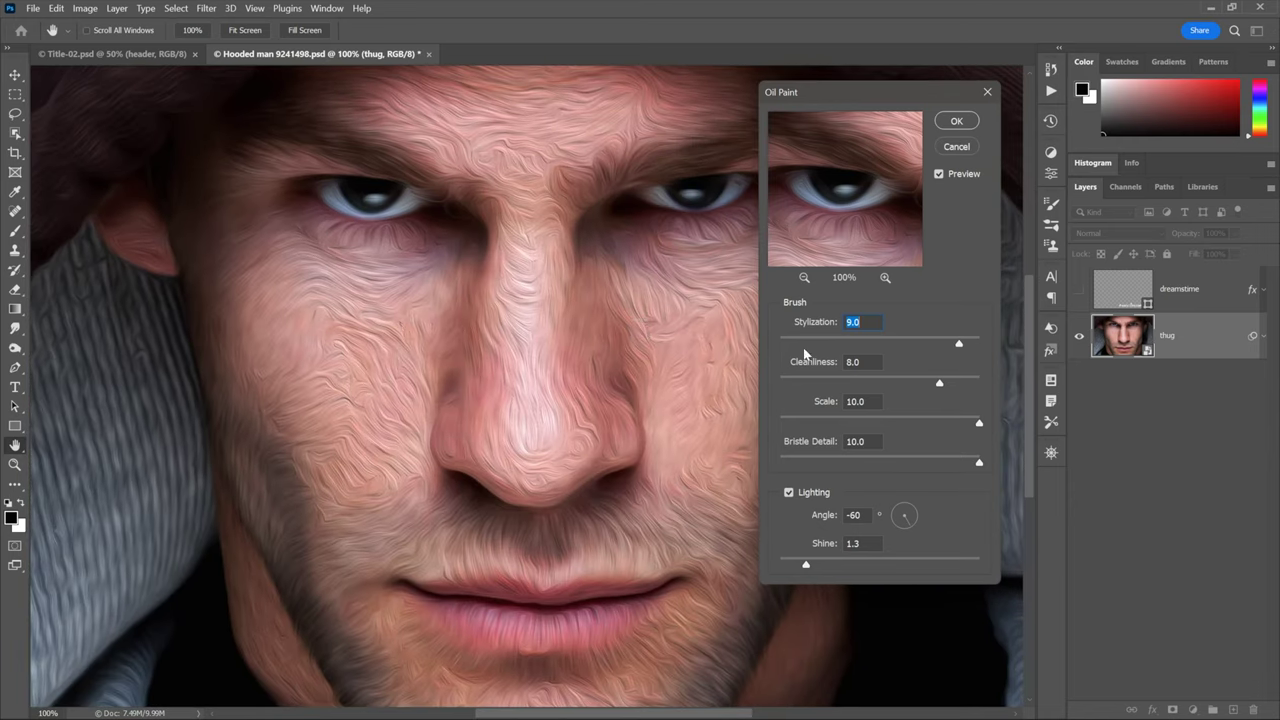
left_click_drag(980, 466, 821, 463)
left_click_drag(980, 423, 840, 427)
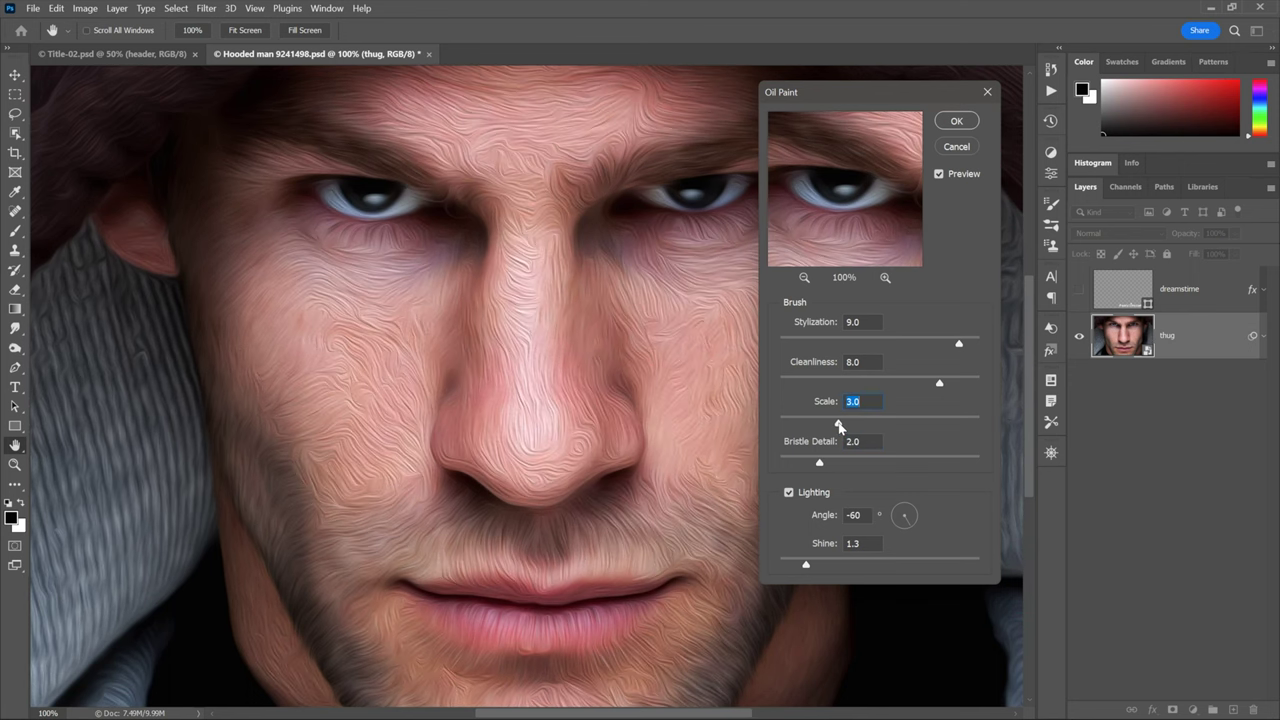
Commit Oil Paint as a smart filter, then re-edit it to Scale 7.0 and Bristle Detail 10.0
left_click(953, 123)
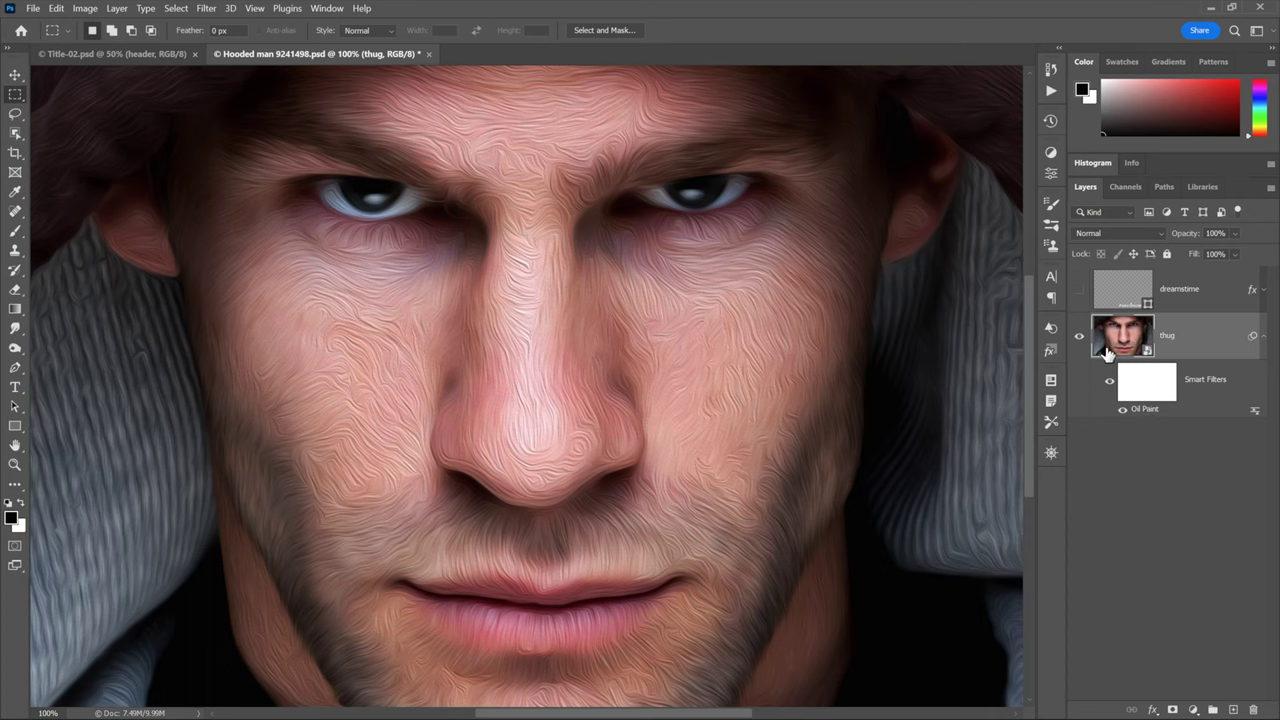
double_click(1145, 411)
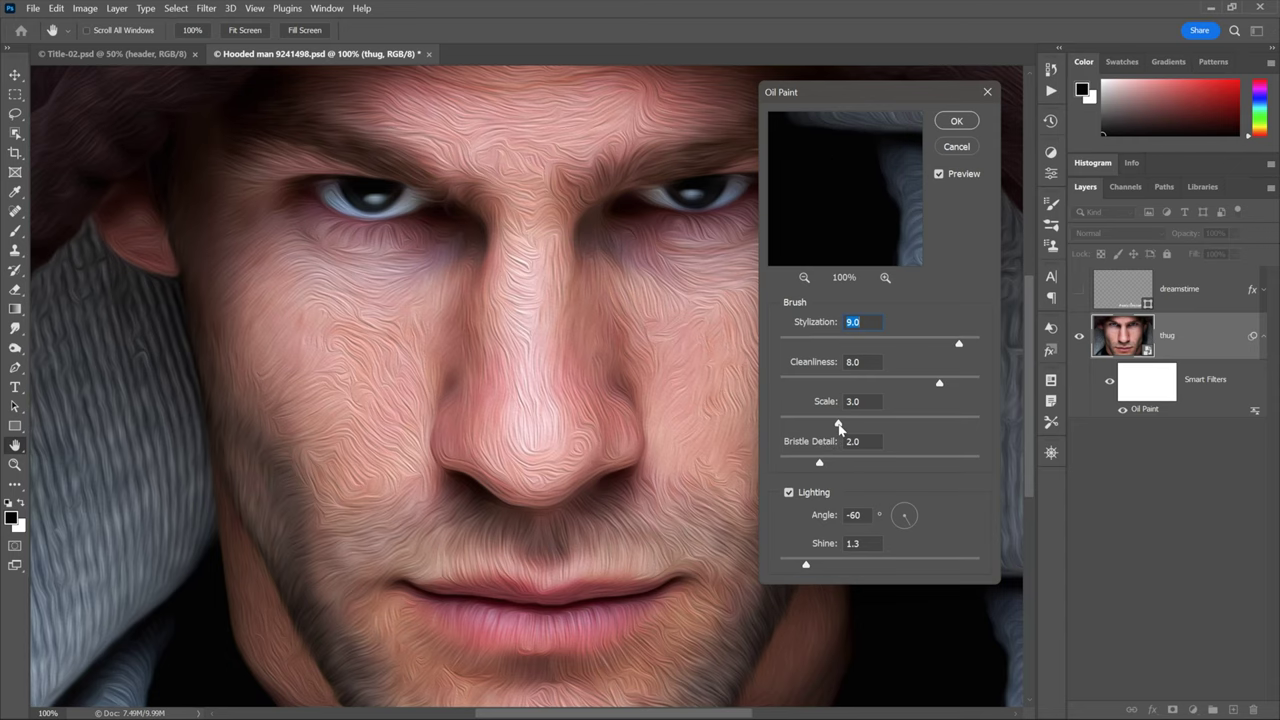
left_click_drag(839, 425, 918, 427)
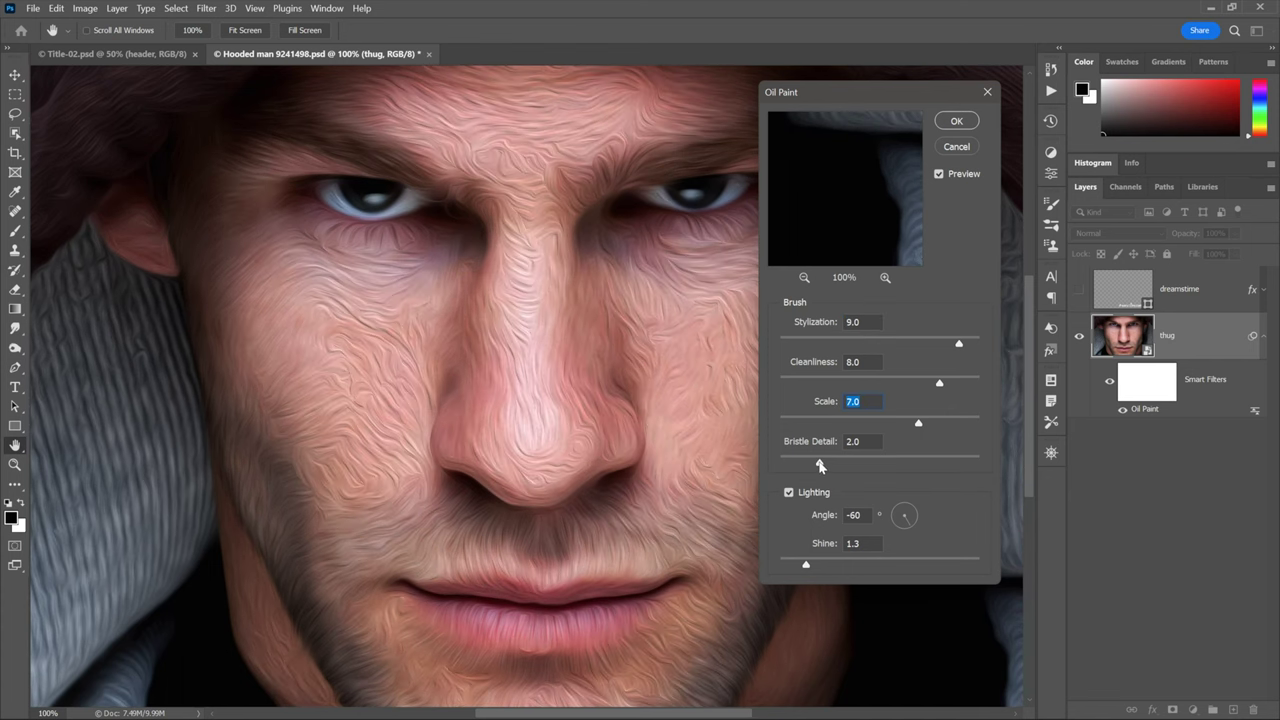
left_click_drag(820, 466, 1008, 467)
left_click(955, 122)
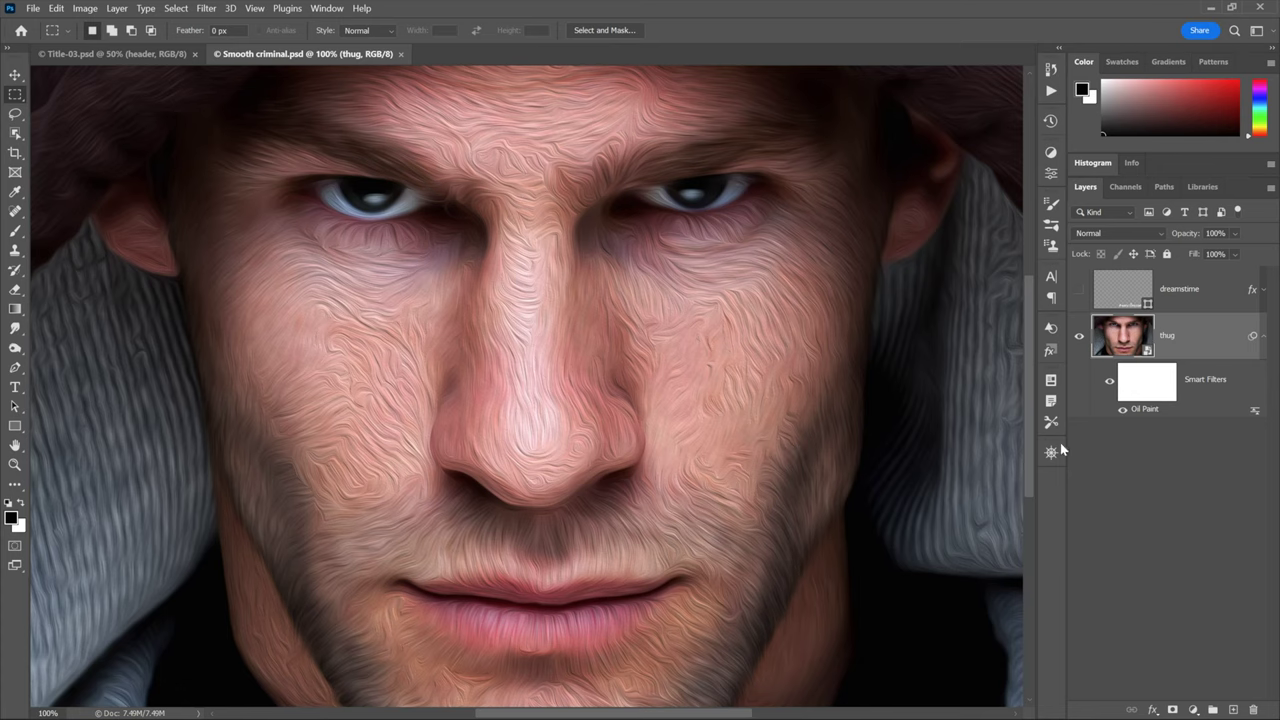
Reopen the Oil Paint smart filter and set its Lighting Angle to 140
double_click(1139, 410)
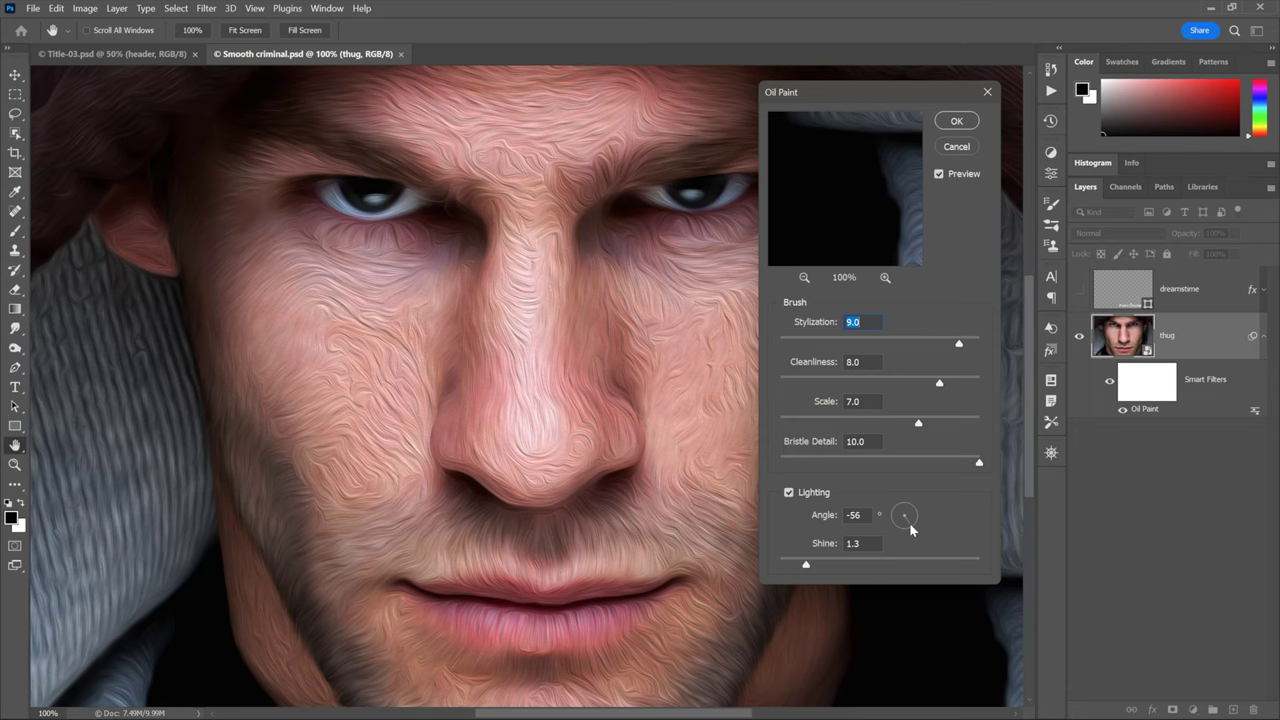
left_click_drag(912, 519, 900, 518)
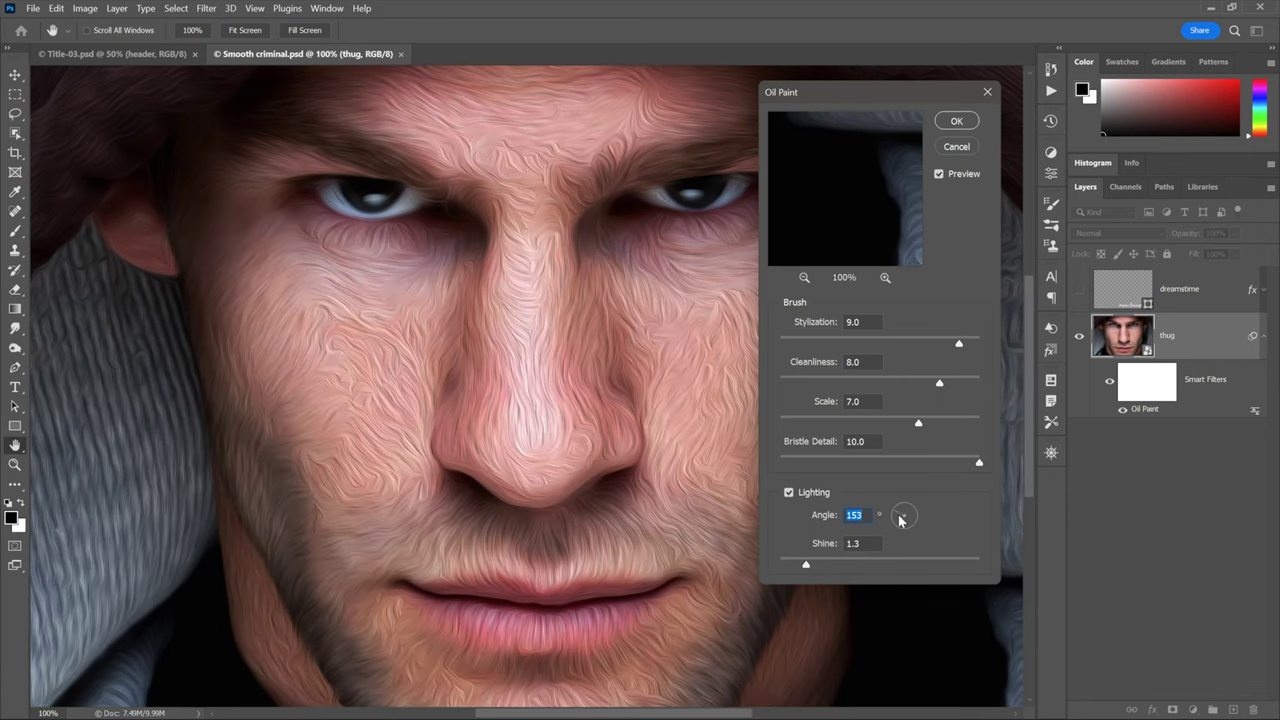
type("140")
key("Up")
key("Up")
Try Shine values between 0.4 and 10, settle on 6.9, and drop Stylization to 1.1
left_click_drag(806, 567, 788, 566)
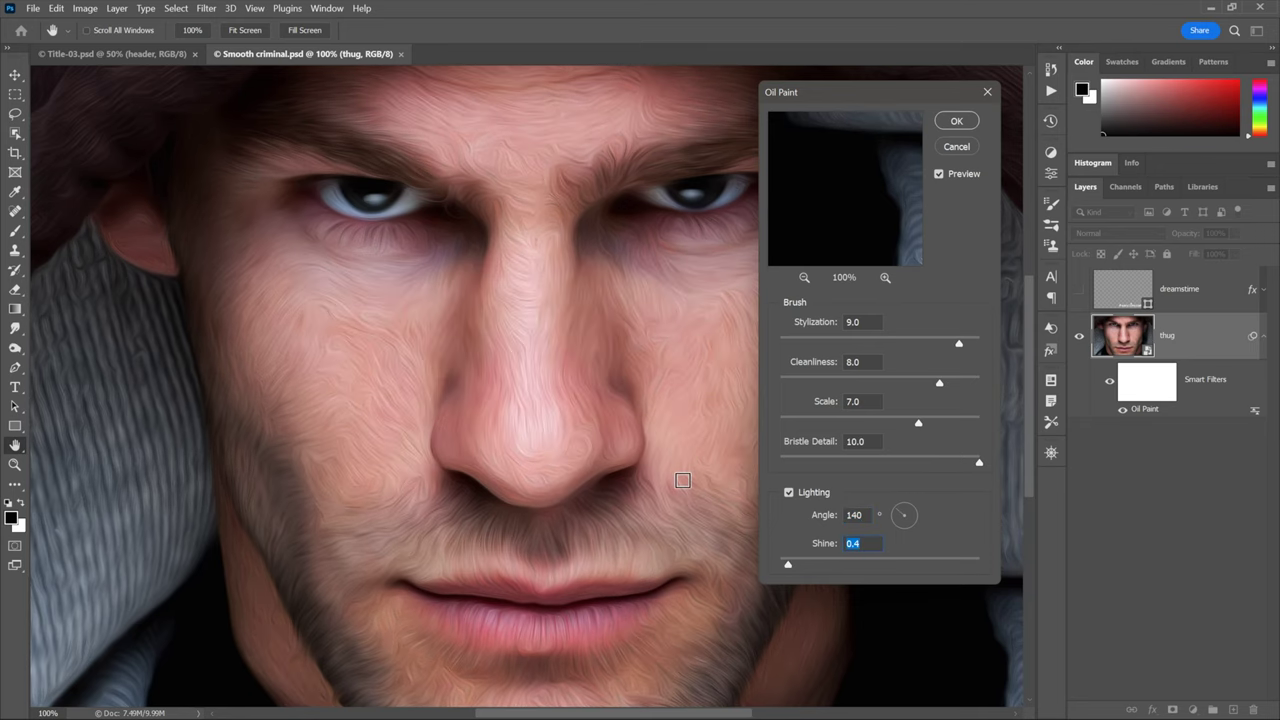
left_click_drag(788, 567, 948, 567)
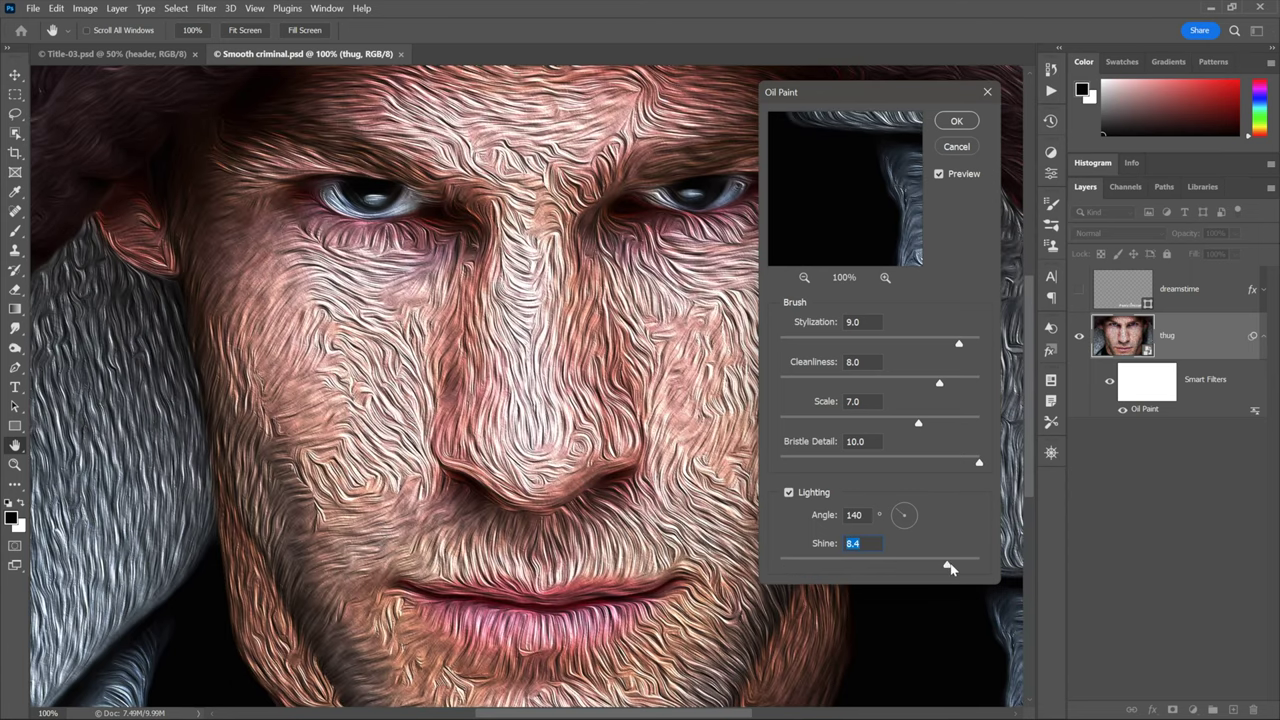
left_click_drag(950, 566, 981, 568)
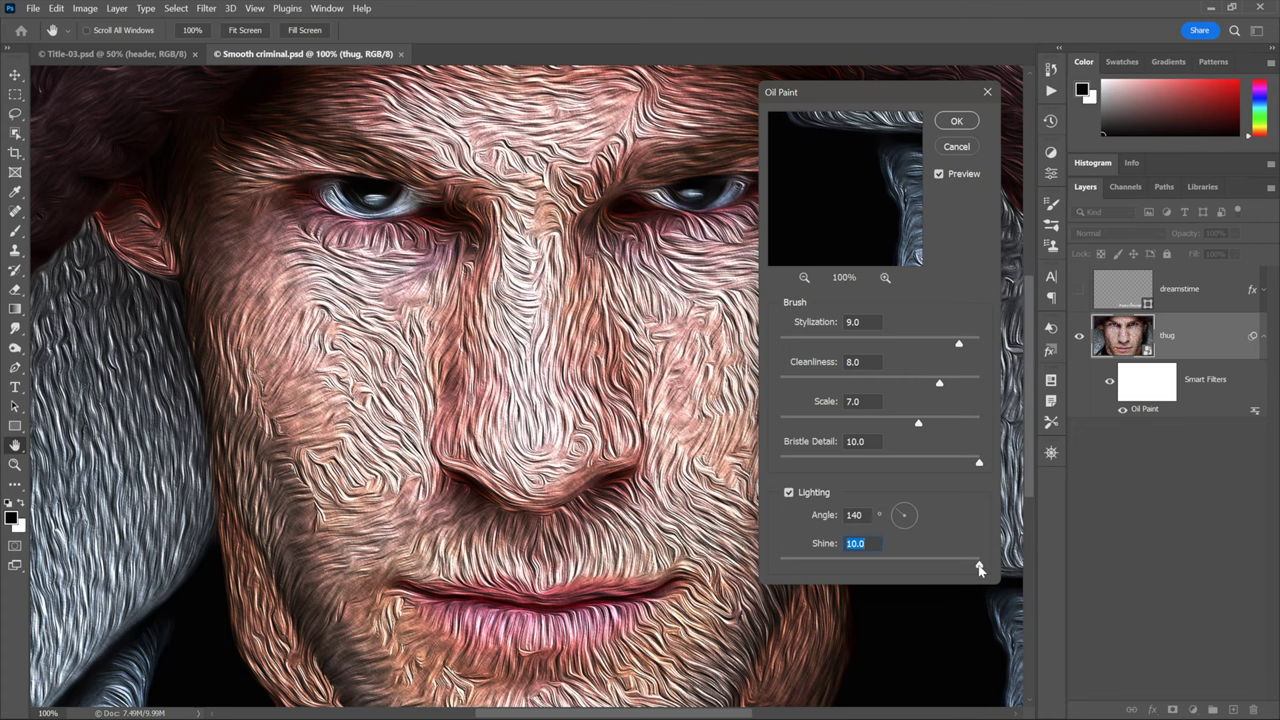
left_click_drag(980, 568, 920, 568)
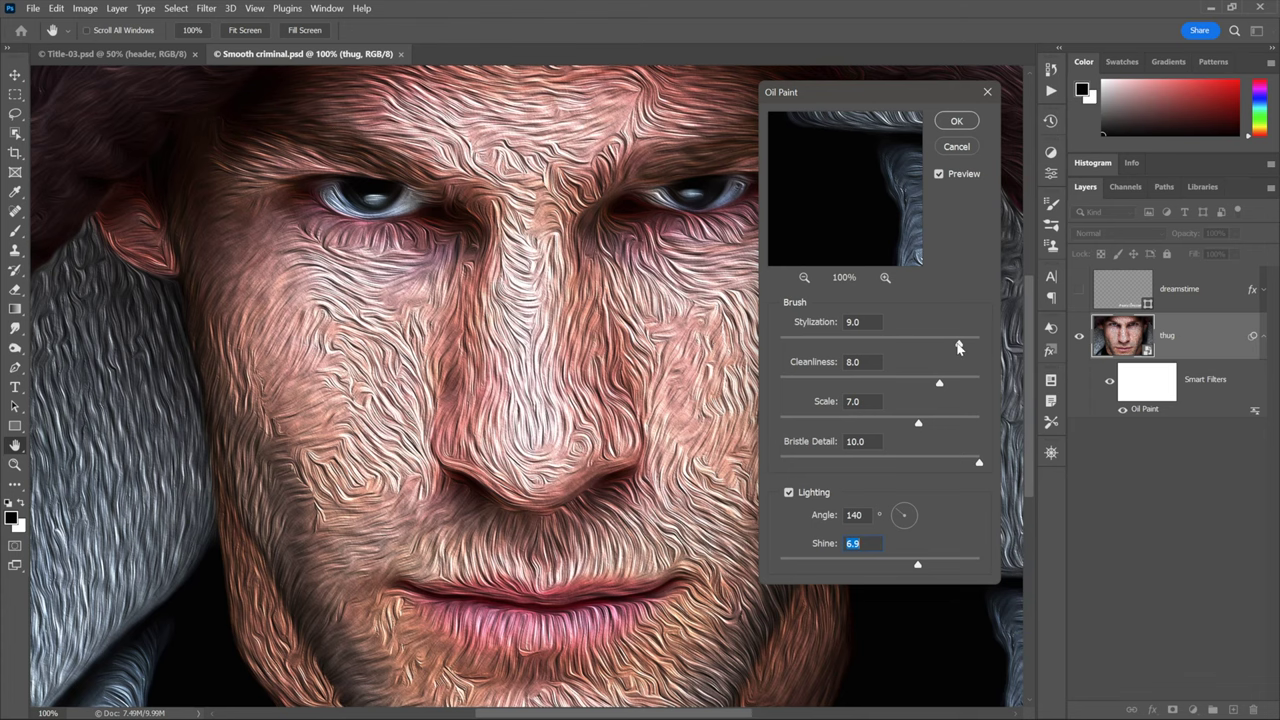
left_click_drag(959, 346, 800, 346)
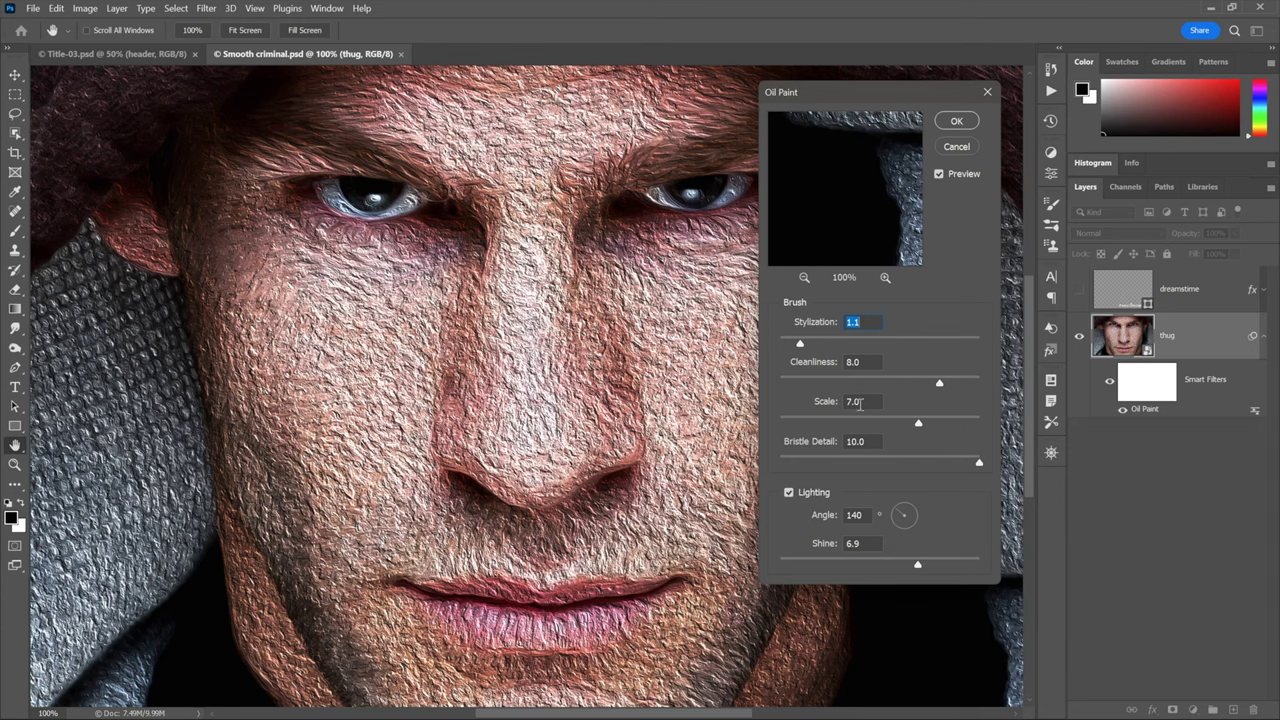
Lower Cleanliness to 3.6, remove all Bristle Detail to 0, and raise Scale to 10
left_click_drag(939, 384, 852, 391)
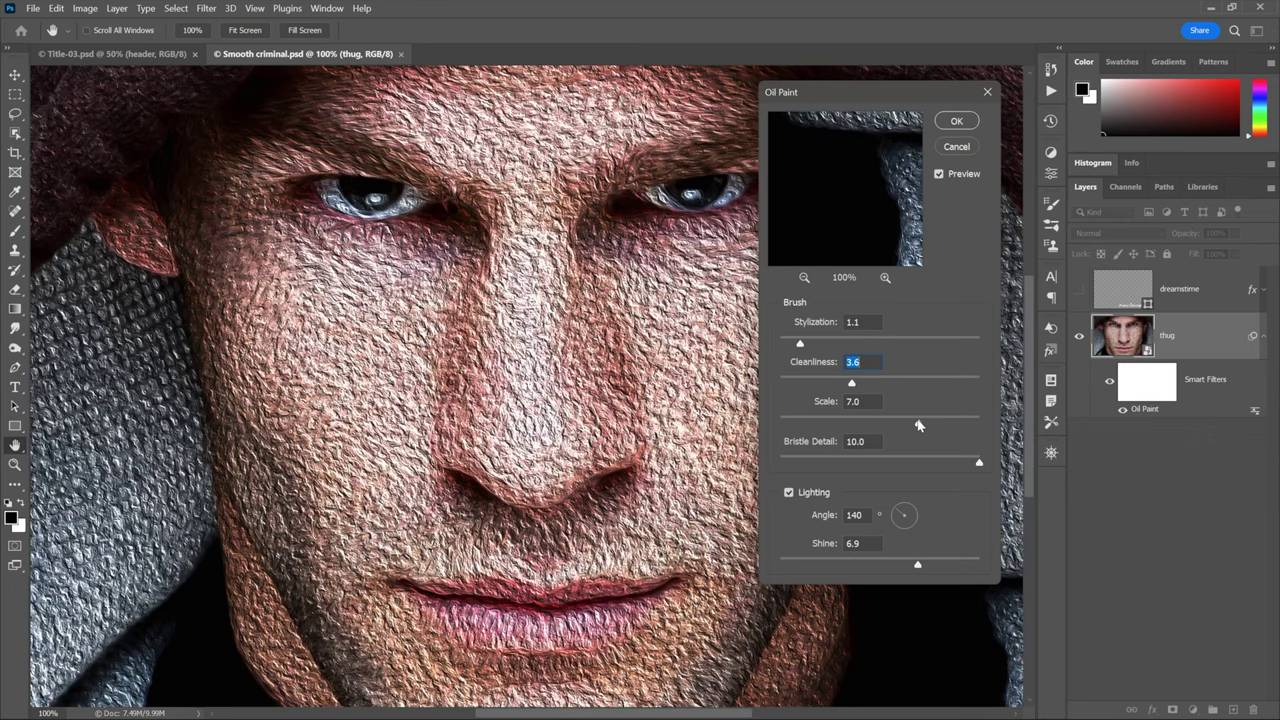
left_click_drag(918, 425, 837, 424)
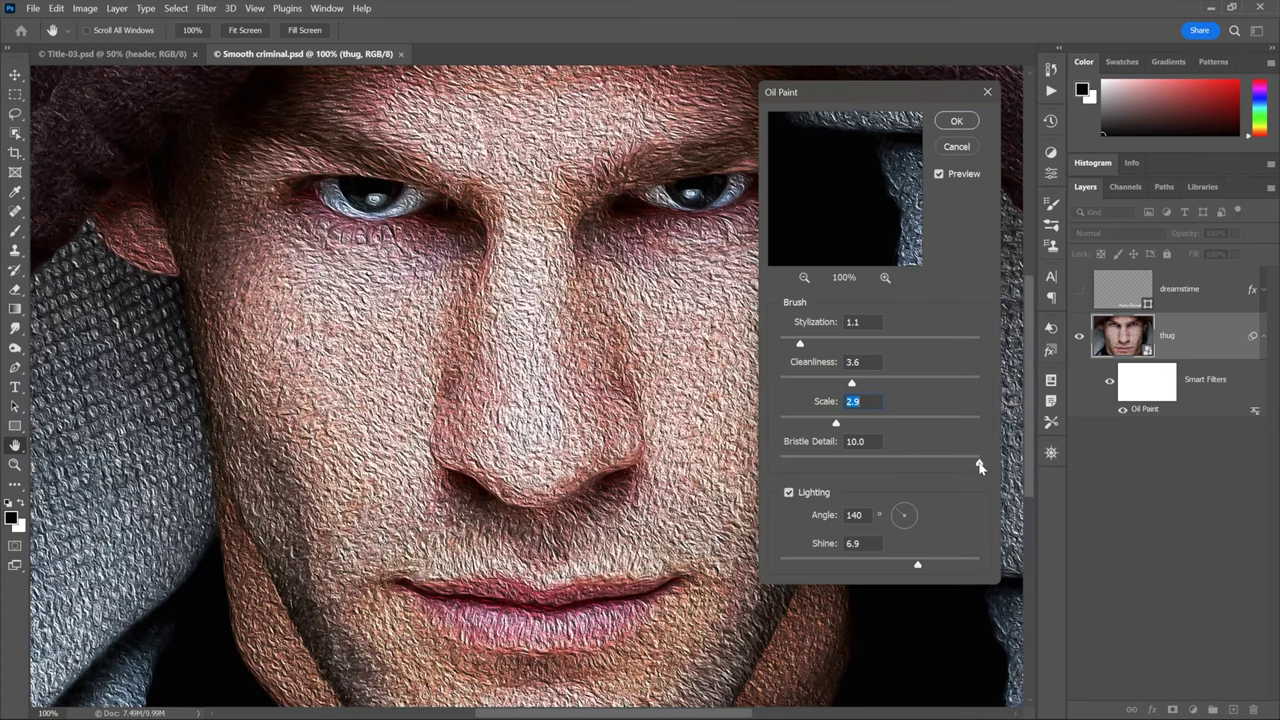
left_click_drag(980, 466, 766, 464)
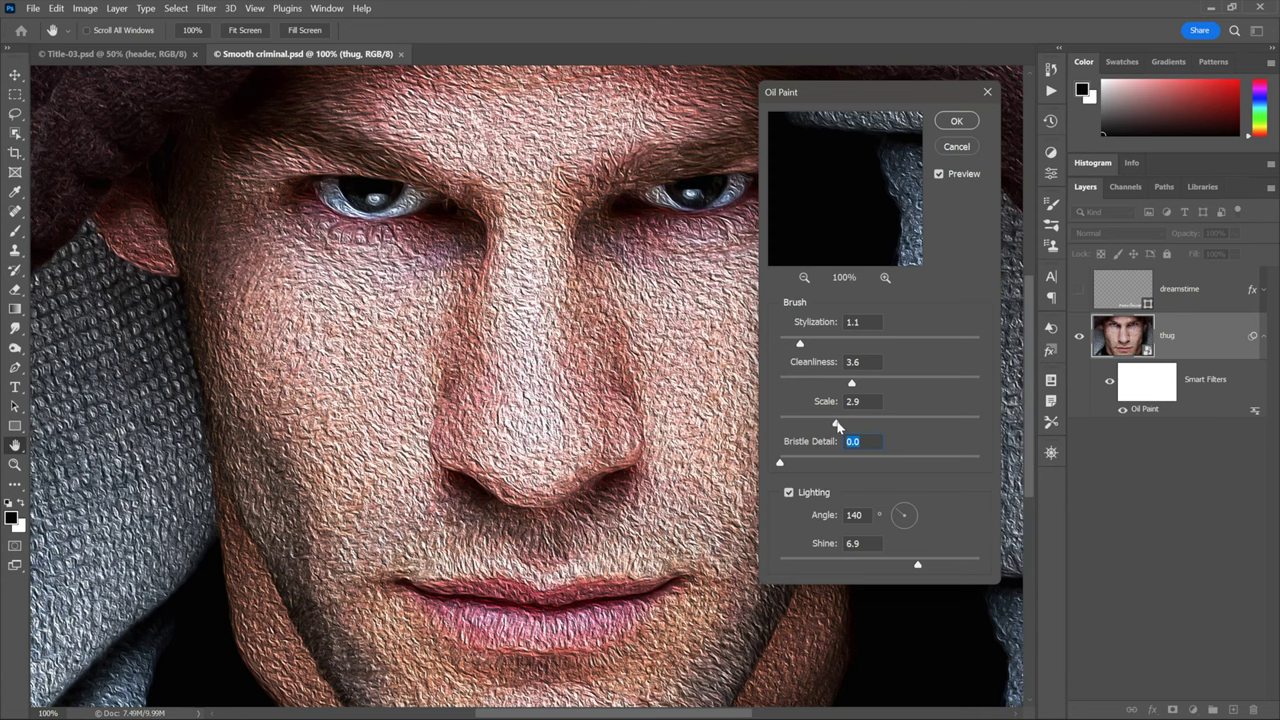
left_click_drag(838, 425, 1012, 418)
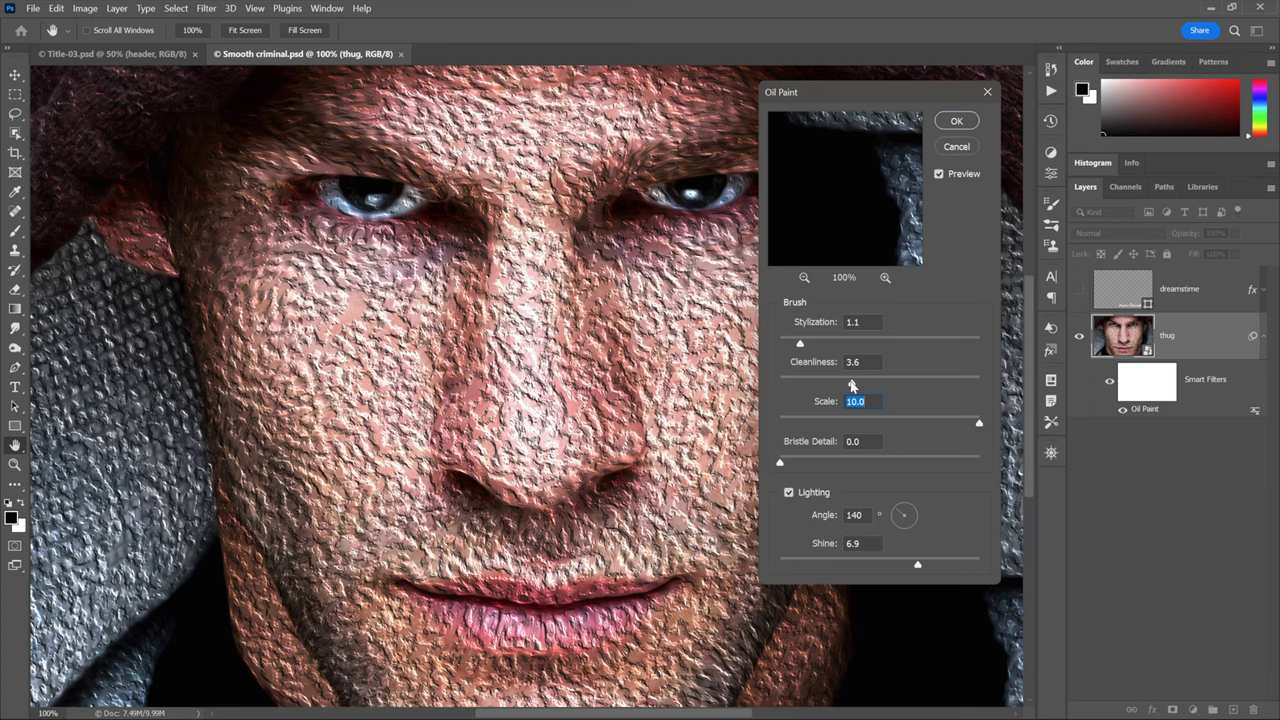
Enter Cleanliness 8, Stylization 2 and Shine 4.0, then apply the Oil Paint filter
left_click(833, 366)
type("8")
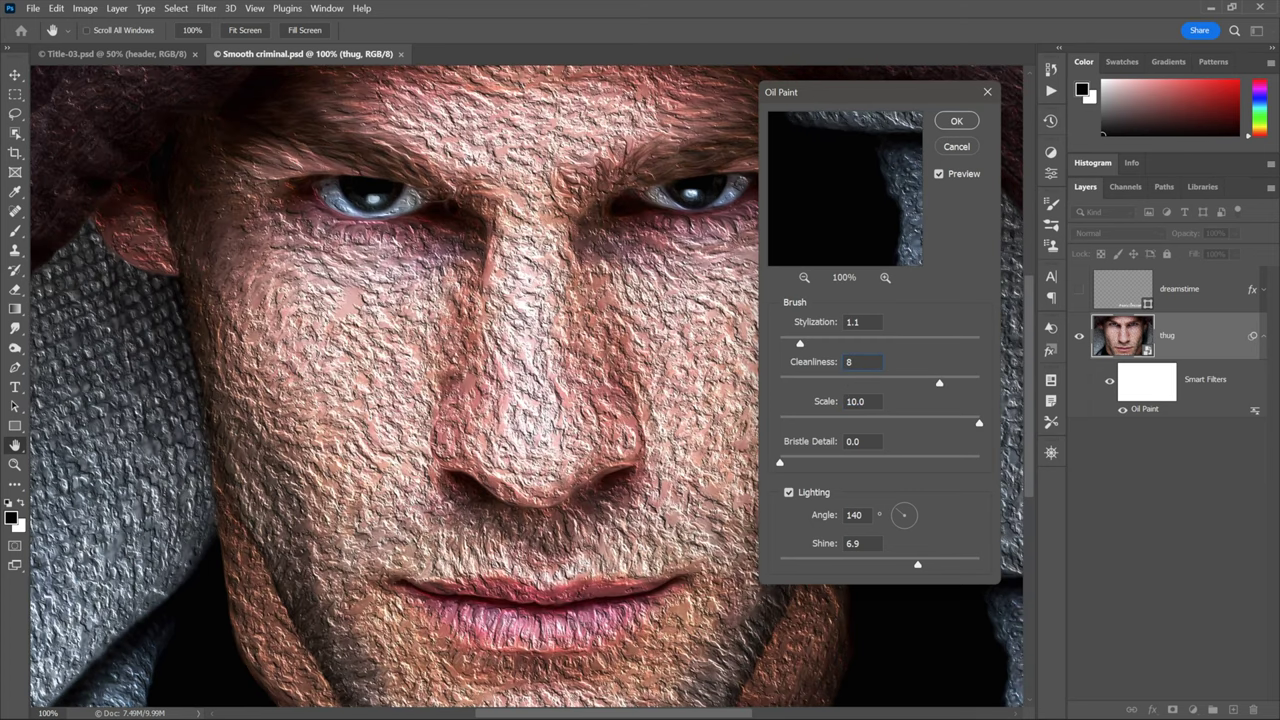
key("shift+Tab")
type("2")
key("Tab")
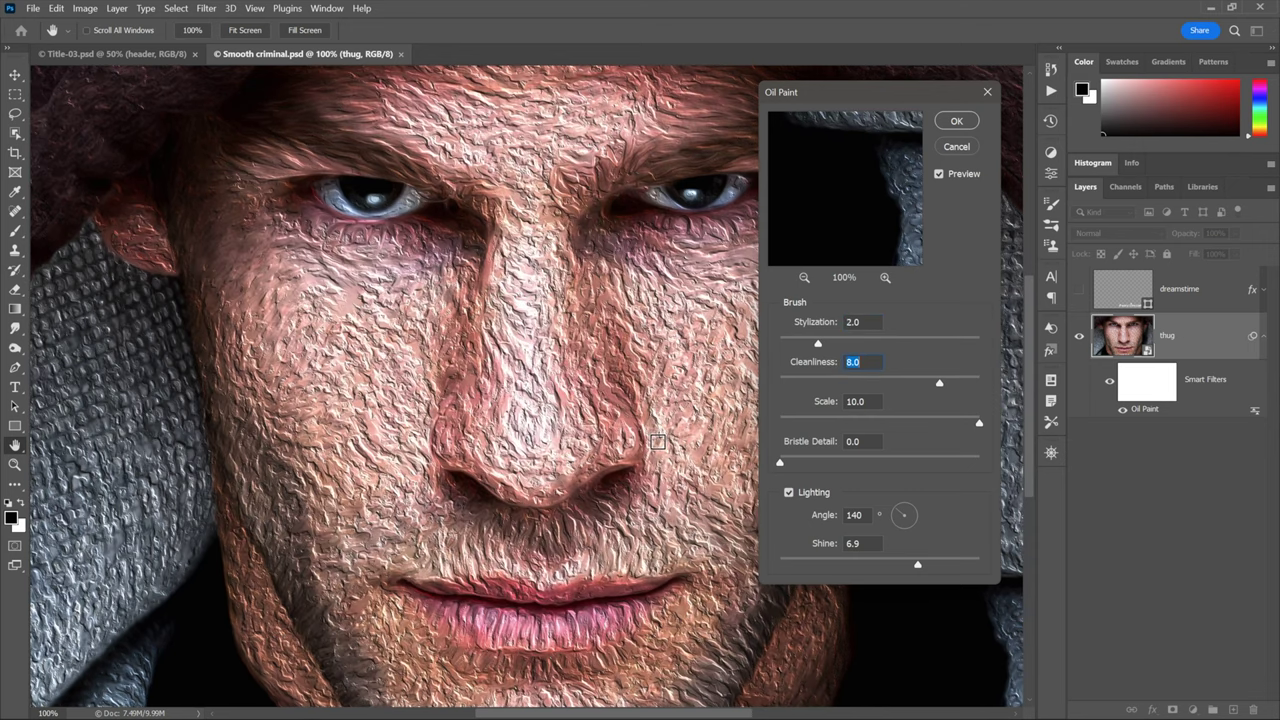
left_click(845, 543)
type("4.0")
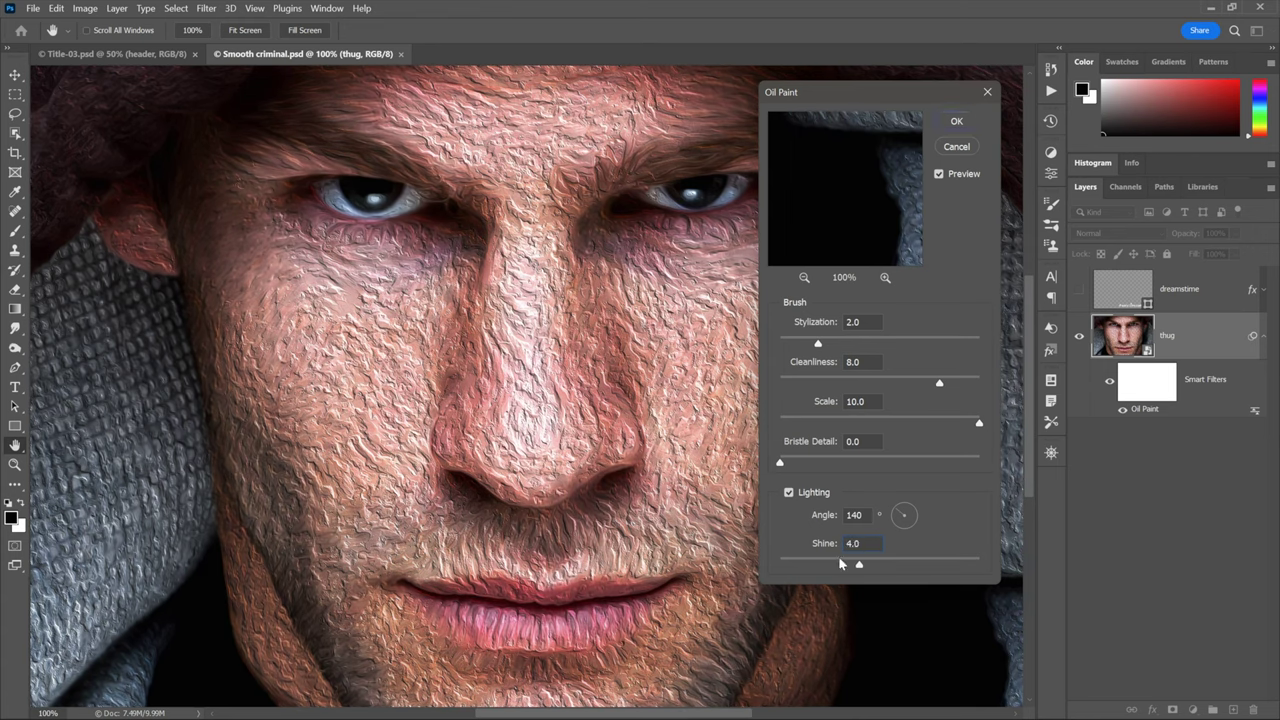
left_click(849, 493)
left_click(966, 123)
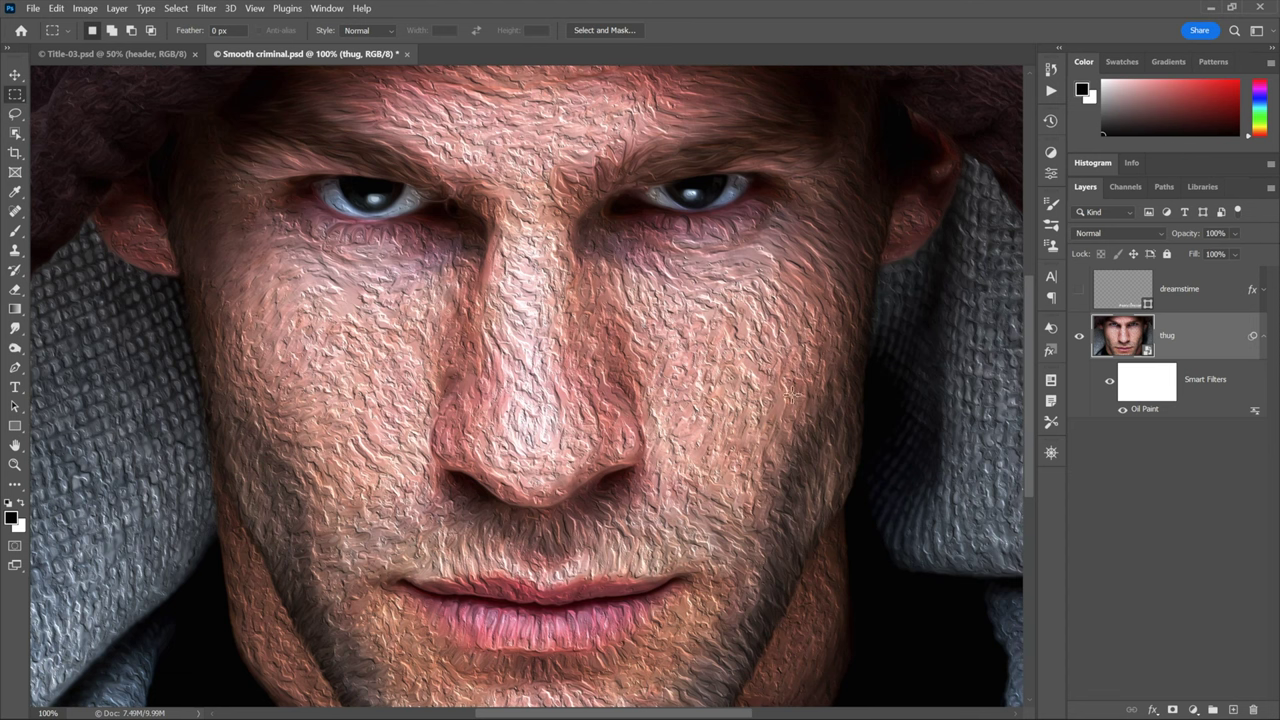
double_click(1146, 410)
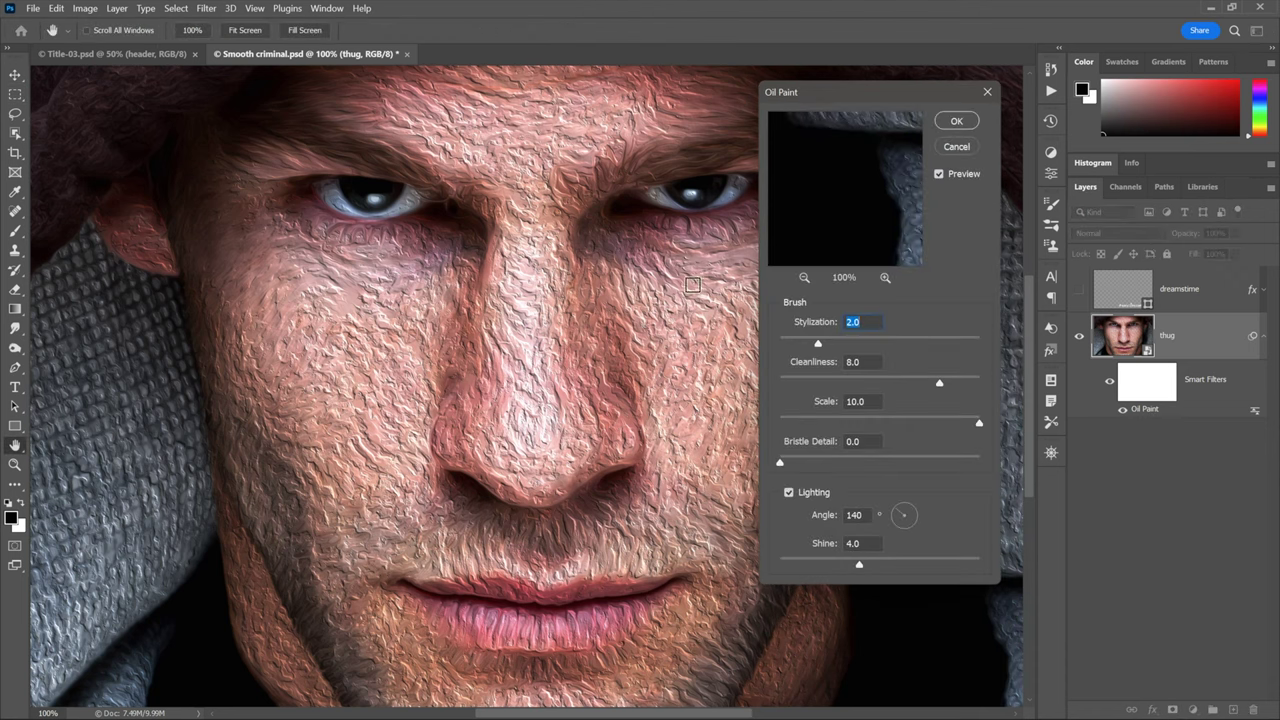
left_click(788, 494)
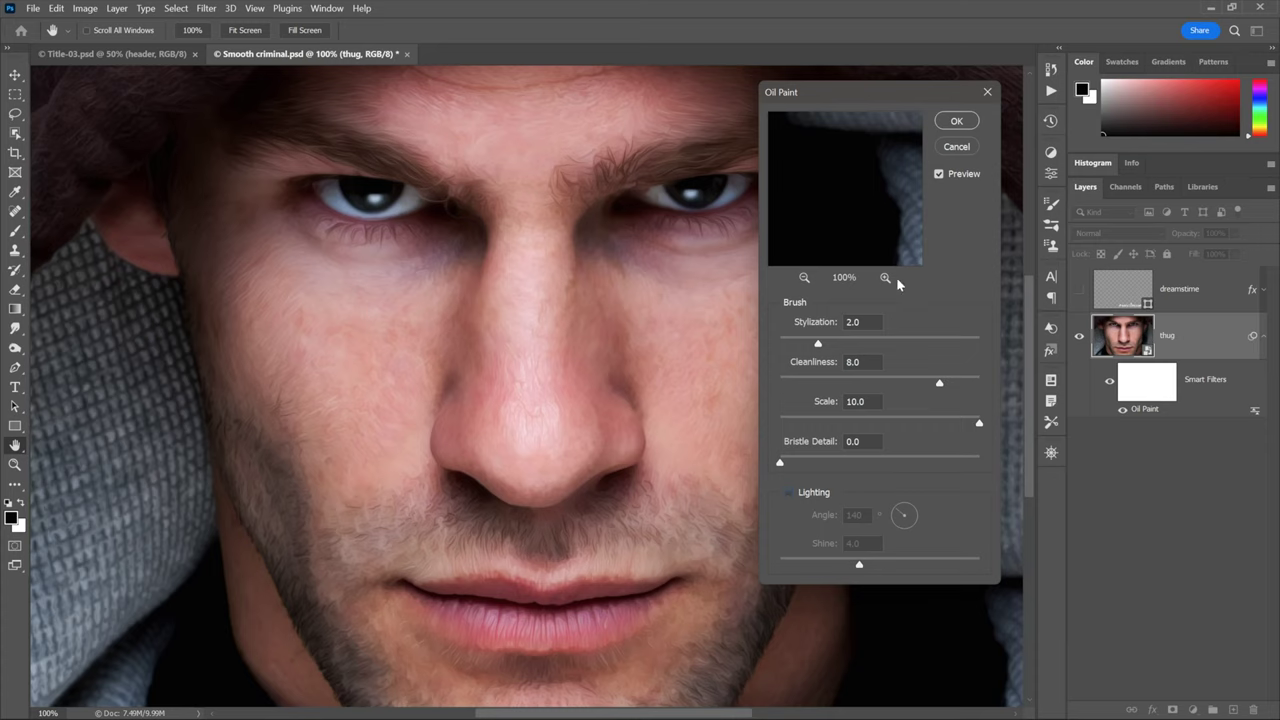
left_click(955, 147)
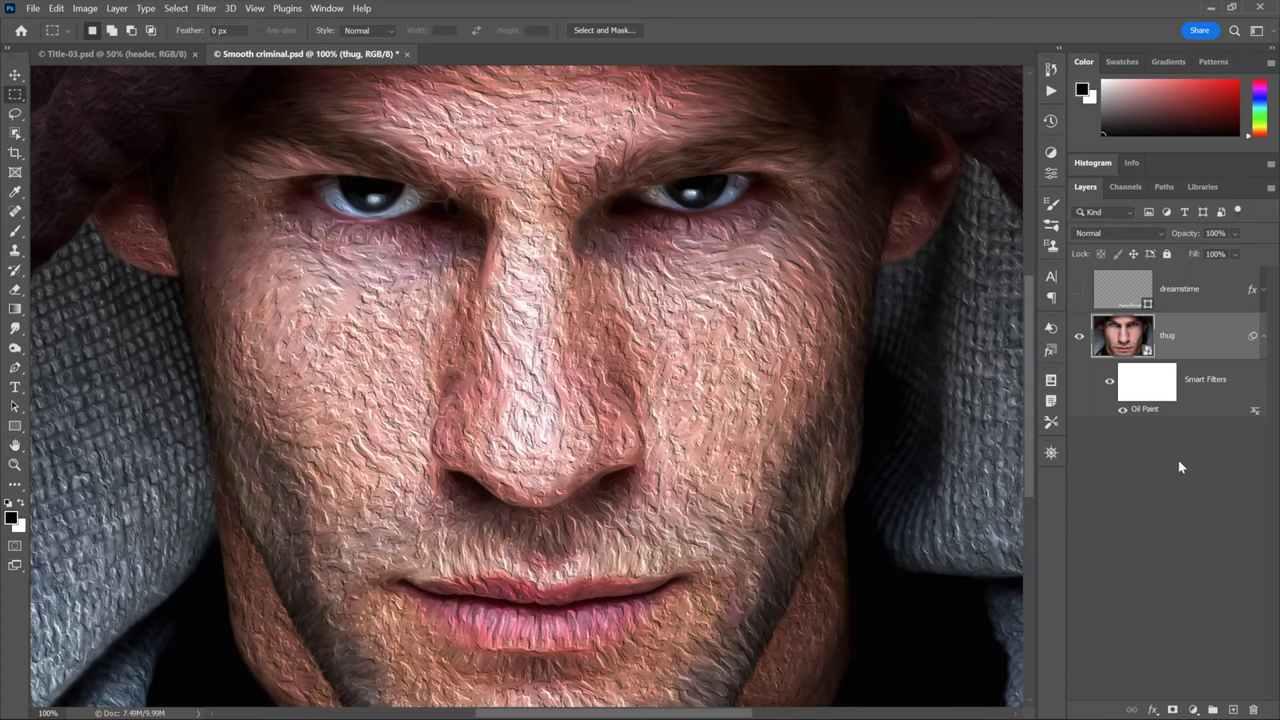